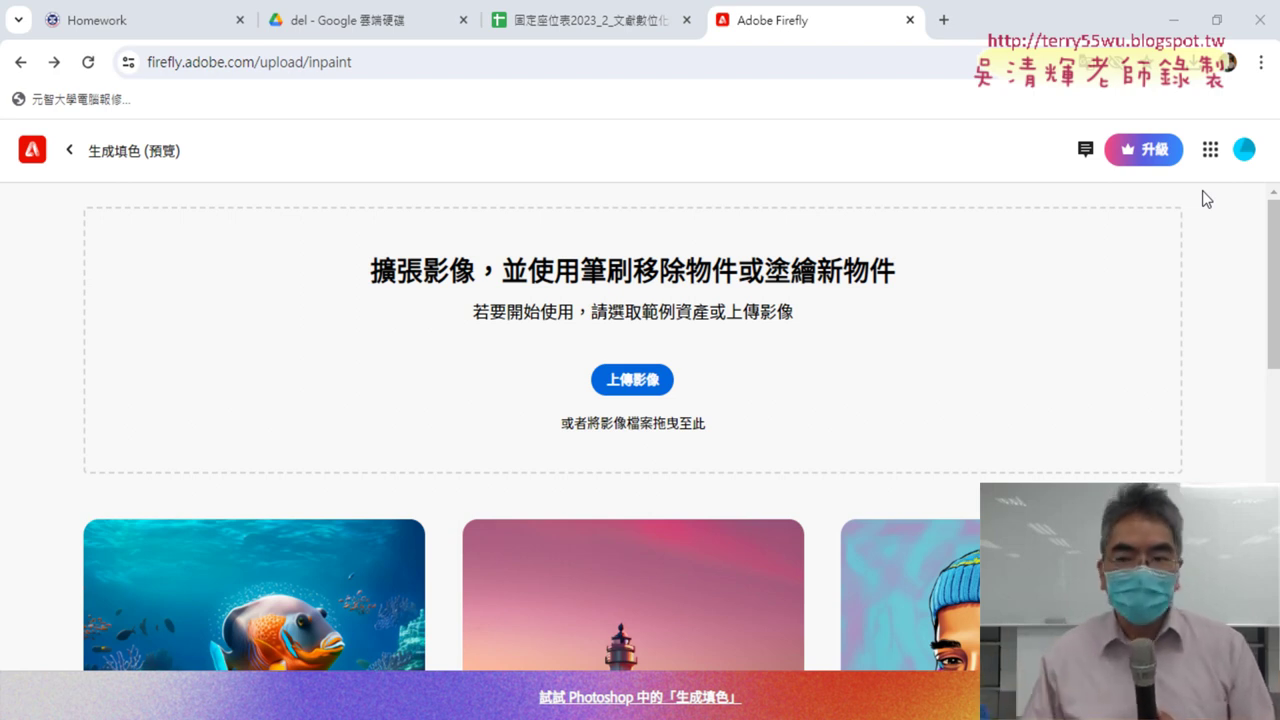
- Scroll the Firefly Generative Fill gallery and bring up the Adobe web apps list
scroll(1230, 295, "down", 5)
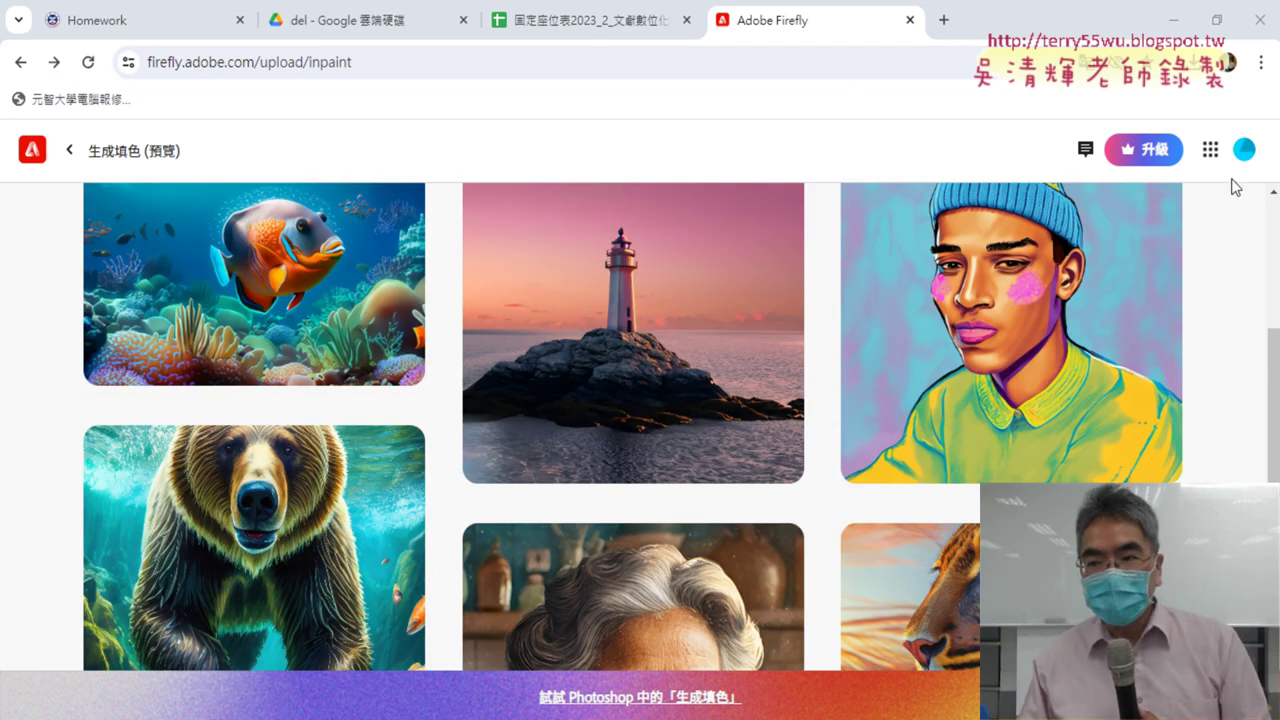
left_click(1212, 155)
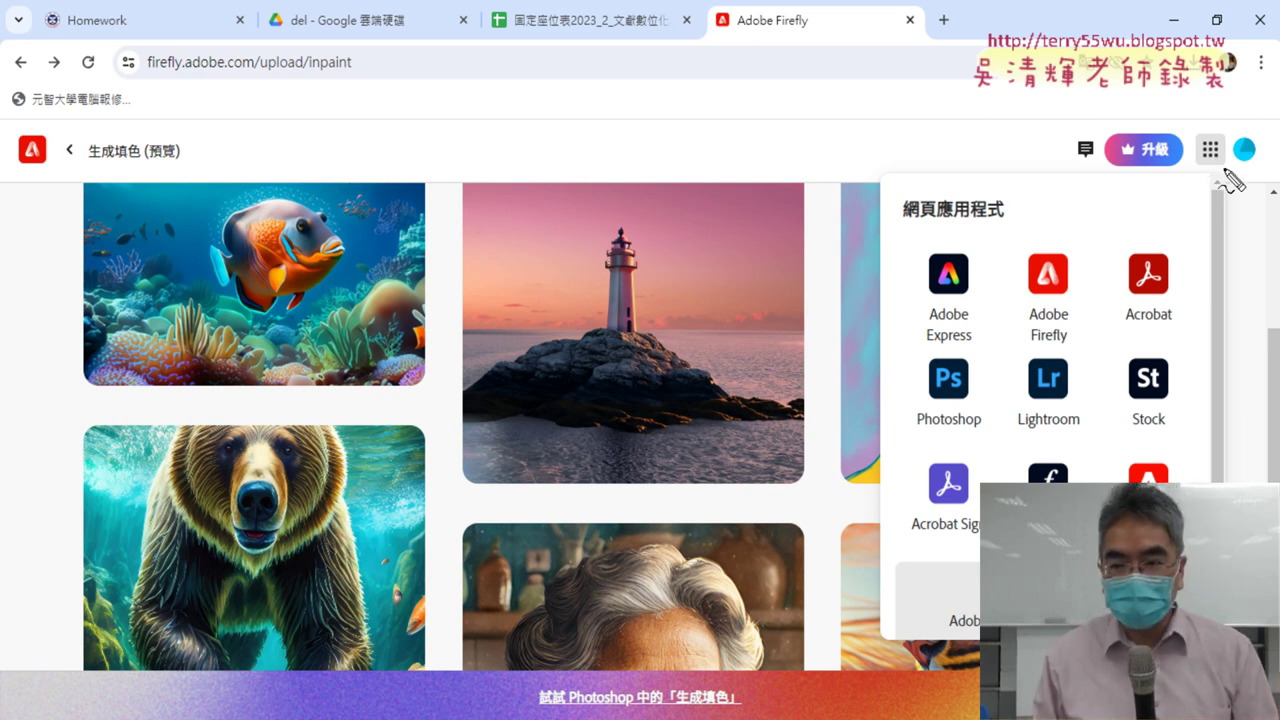
- Circle Express, Photoshop and Fonts in the apps list, then clear the marks and close the list
left_click_drag(1245, 185, 1242, 200)
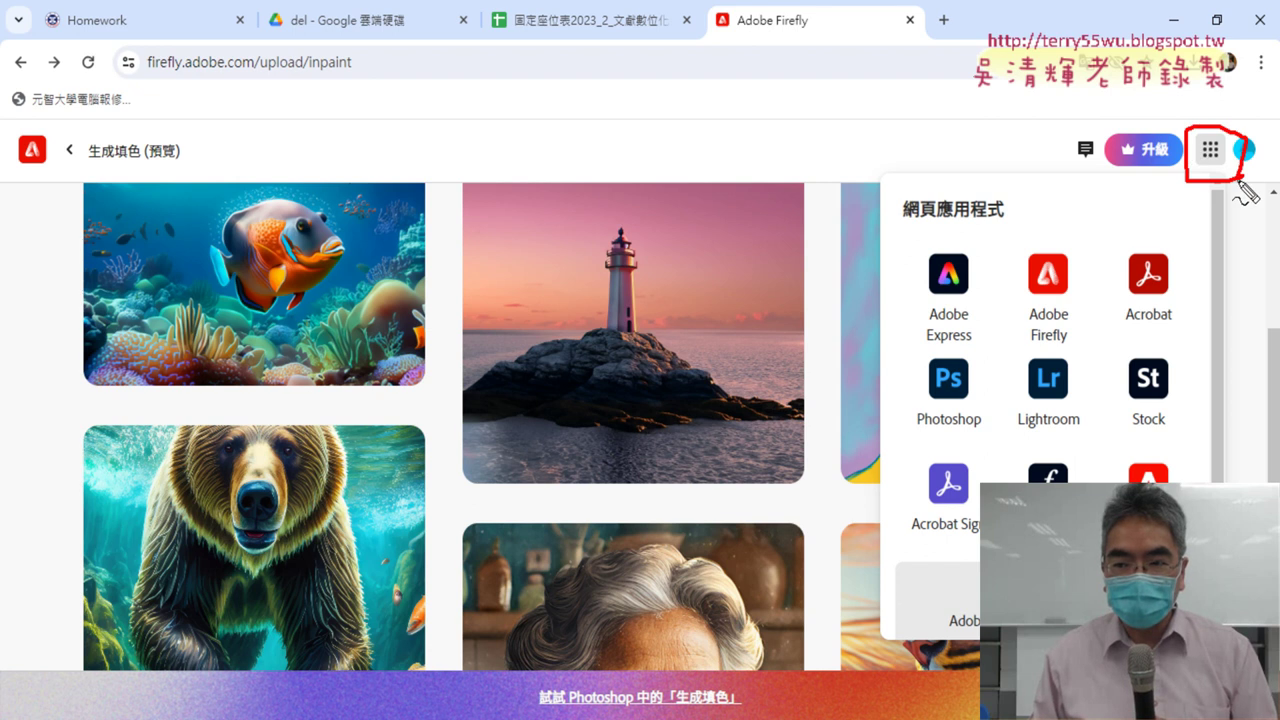
mouse_move(994, 366)
left_mouse_down()
mouse_move(931, 340)
mouse_move(986, 271)
mouse_move(996, 360)
left_mouse_up()
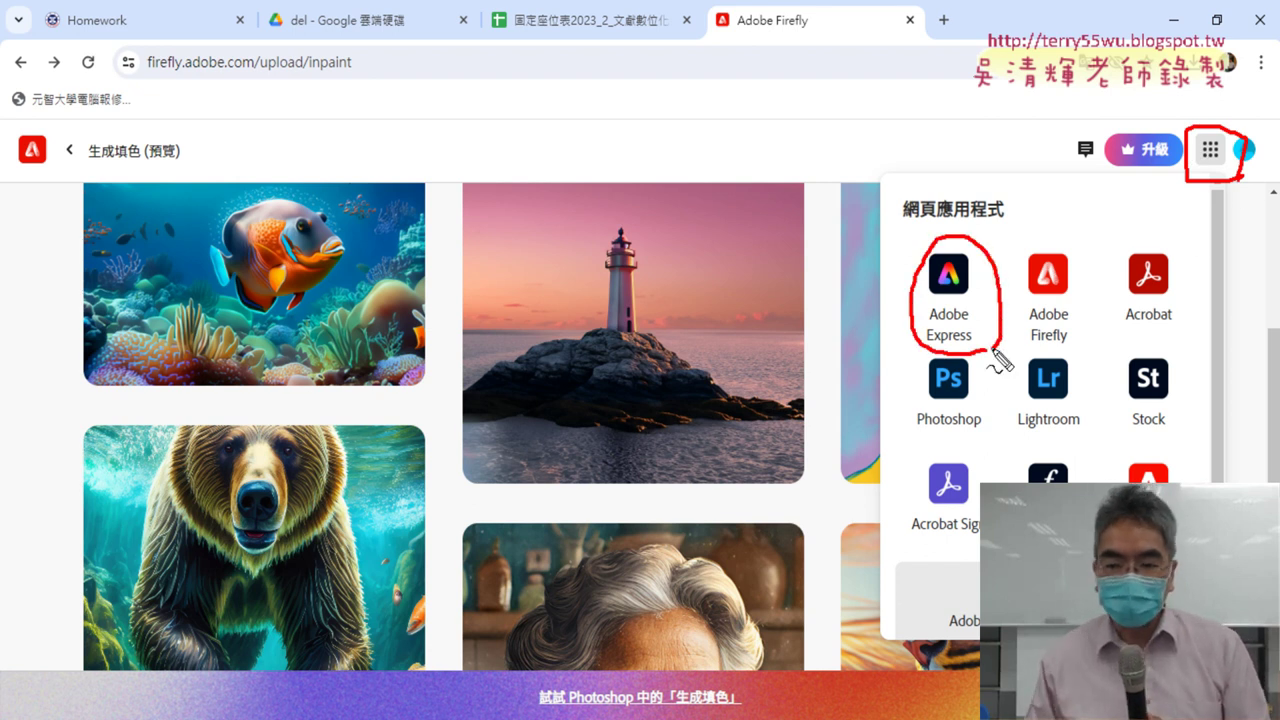
mouse_move(962, 440)
left_mouse_down()
mouse_move(915, 395)
mouse_move(985, 405)
mouse_move(960, 435)
left_mouse_up()
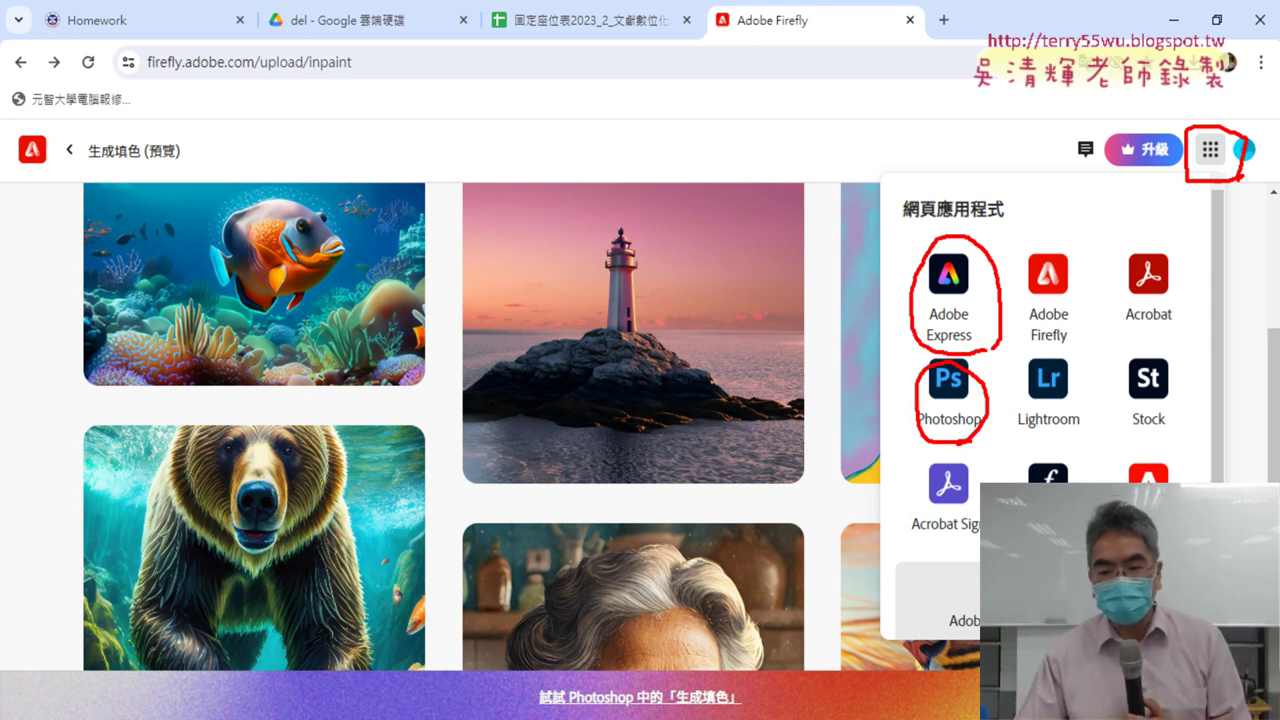
left_click_drag(1003, 482, 1082, 480)
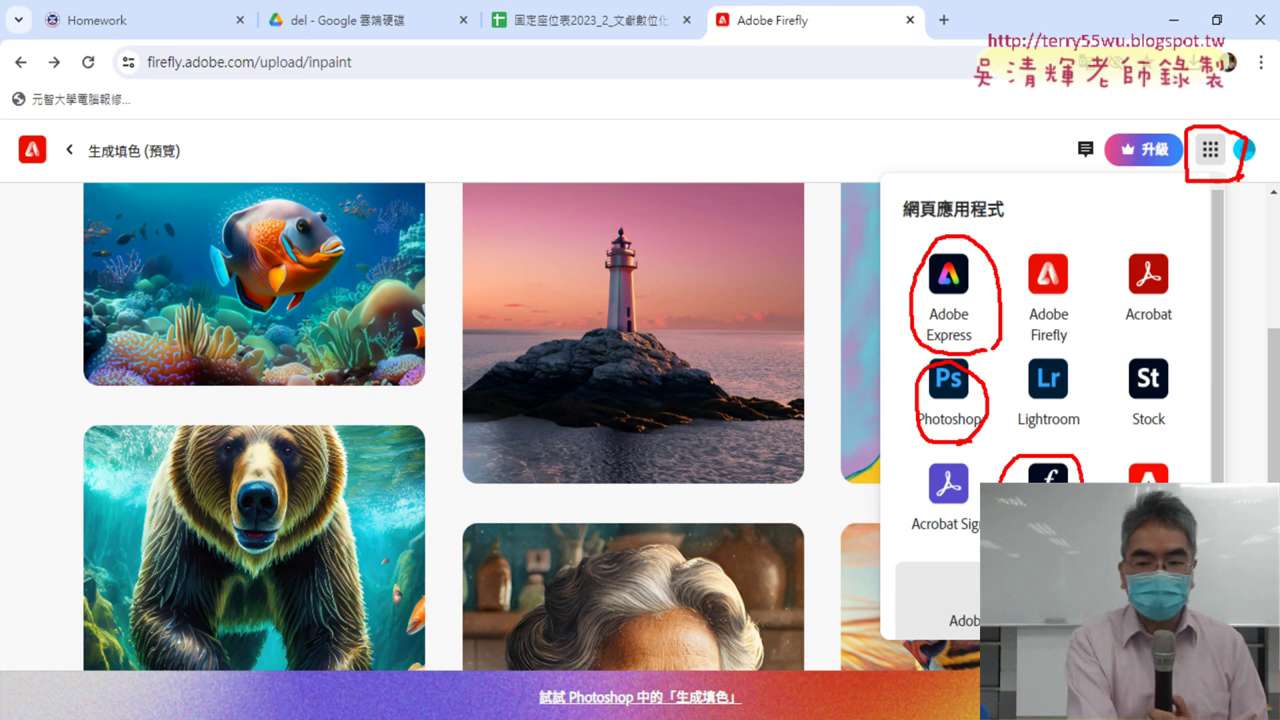
key("Escape")
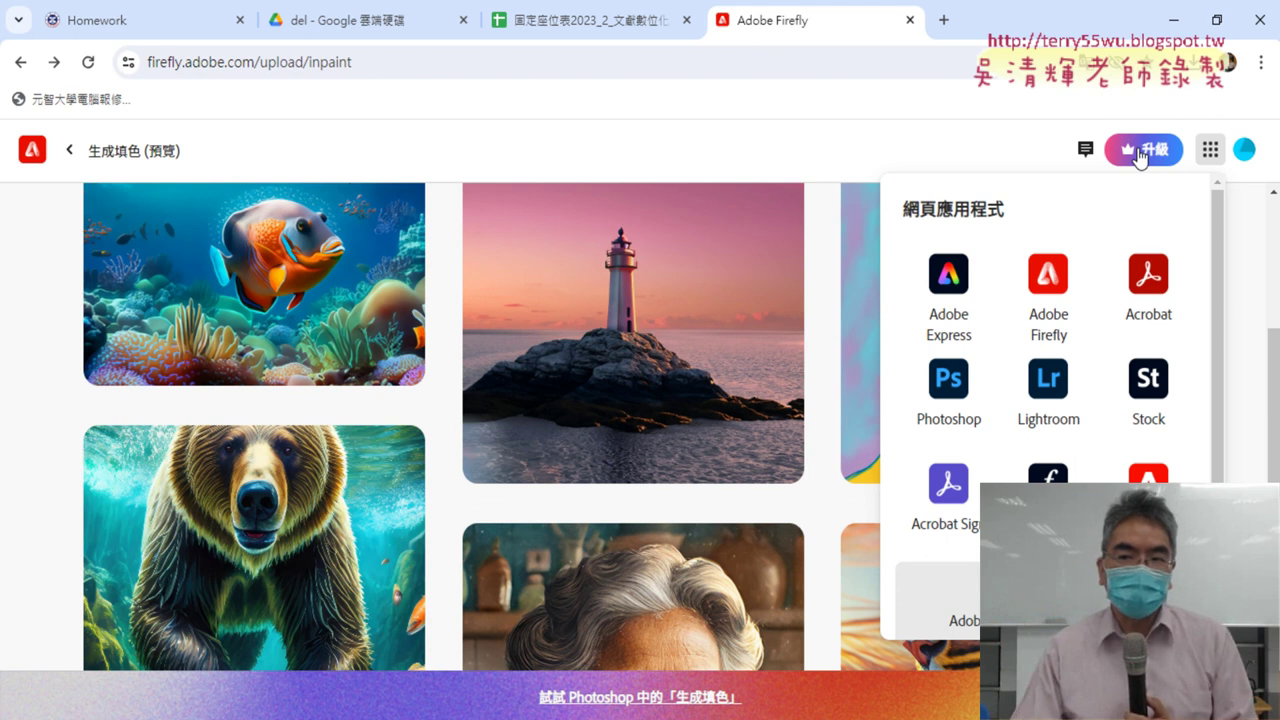
key("Escape")
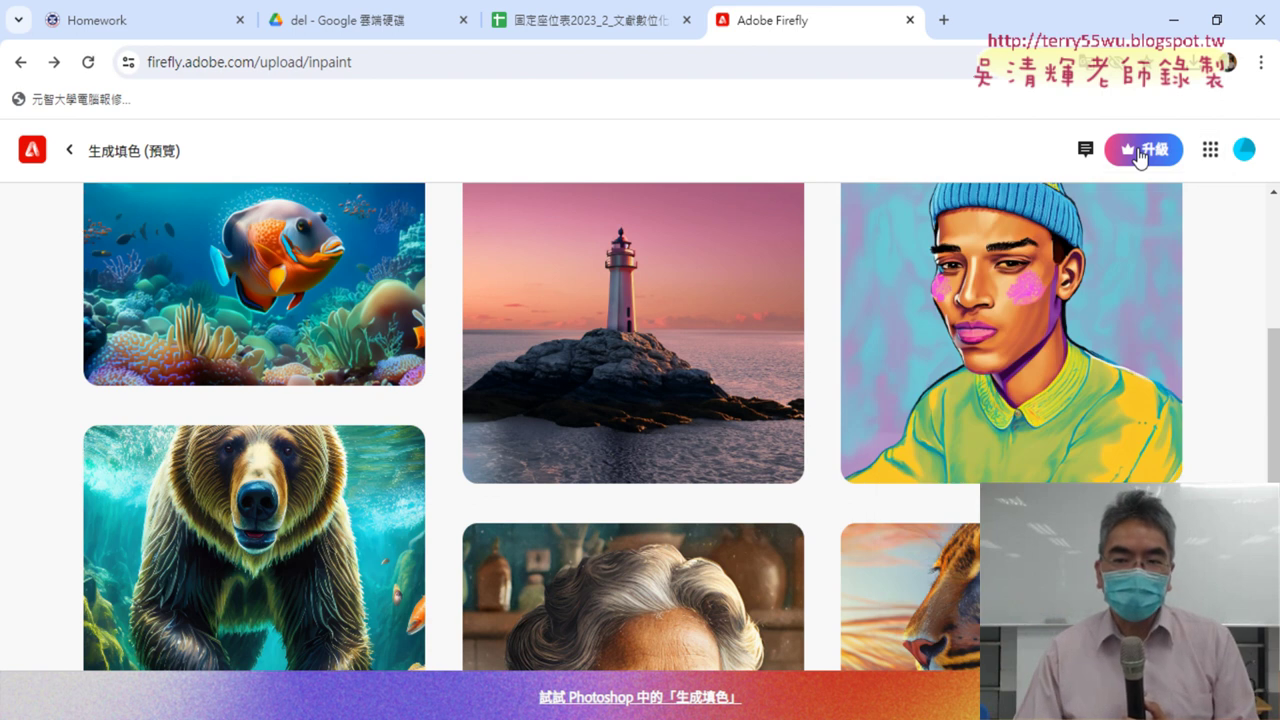
left_click(1148, 150)
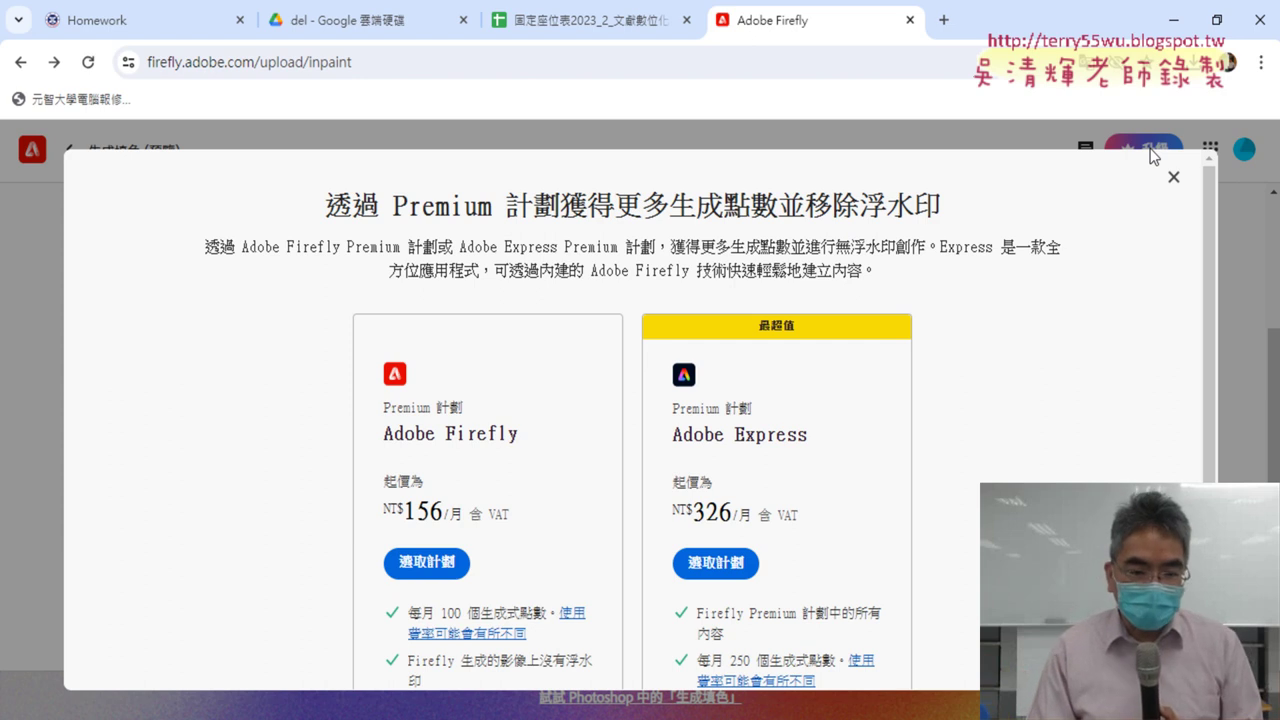
scroll(982, 288, "down", 1)
scroll(982, 288, "down", 2)
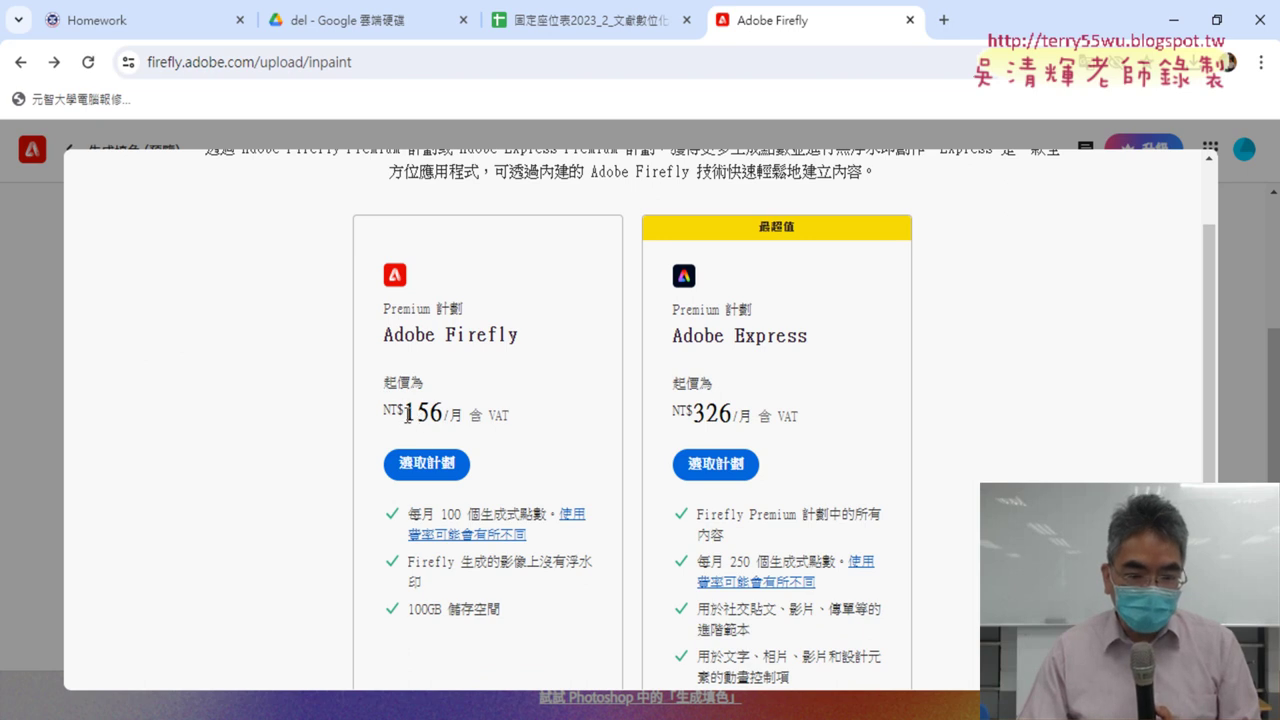
left_click_drag(406, 413, 443, 417)
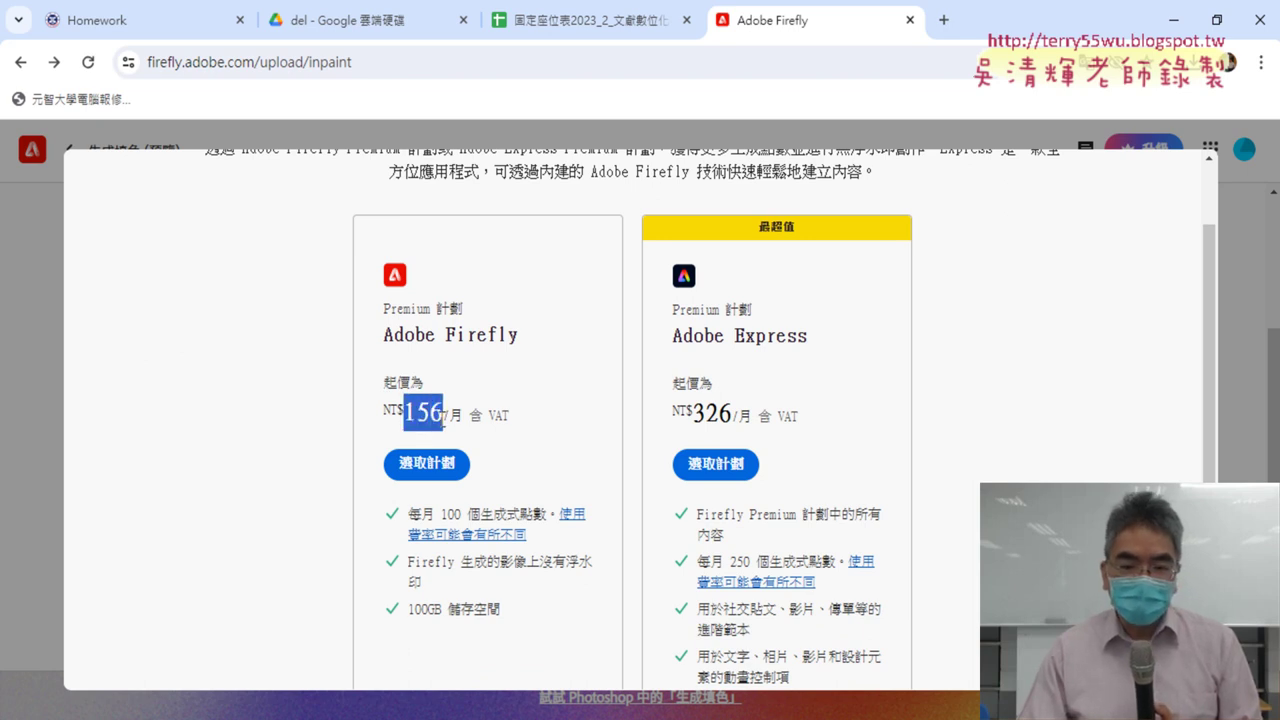
left_click_drag(694, 410, 735, 413)
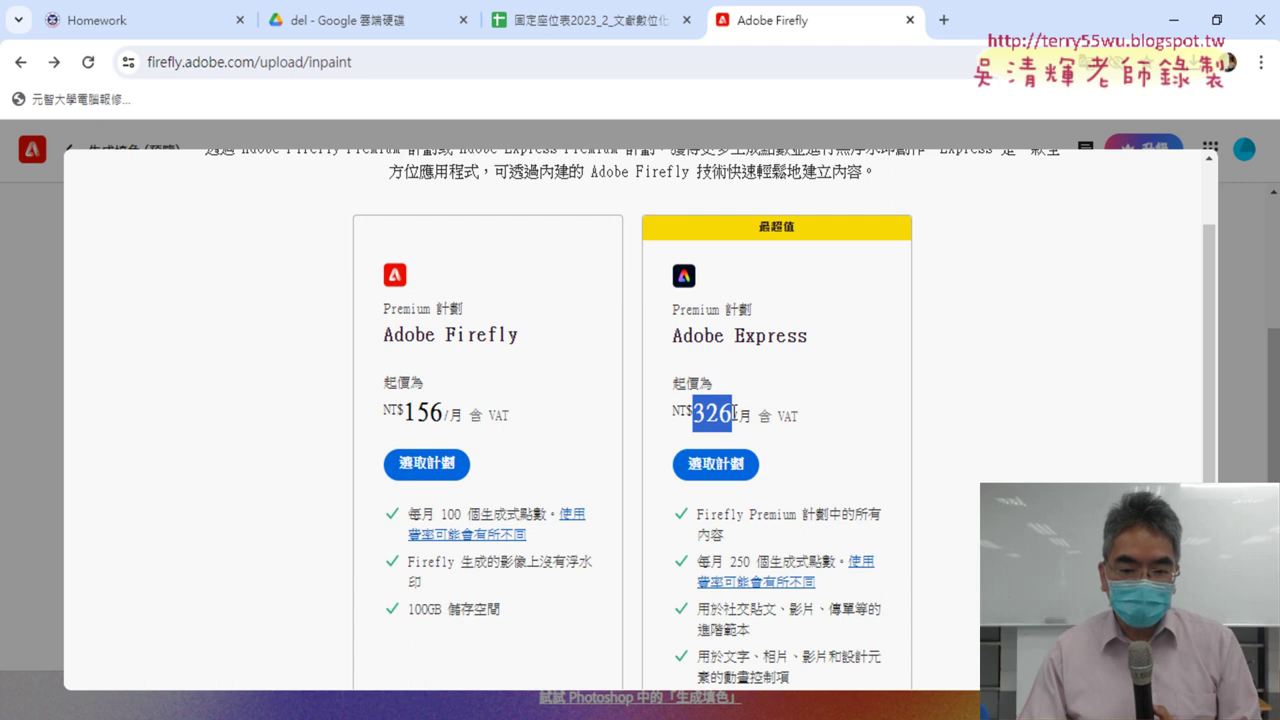
scroll(735, 413, "down", 2)
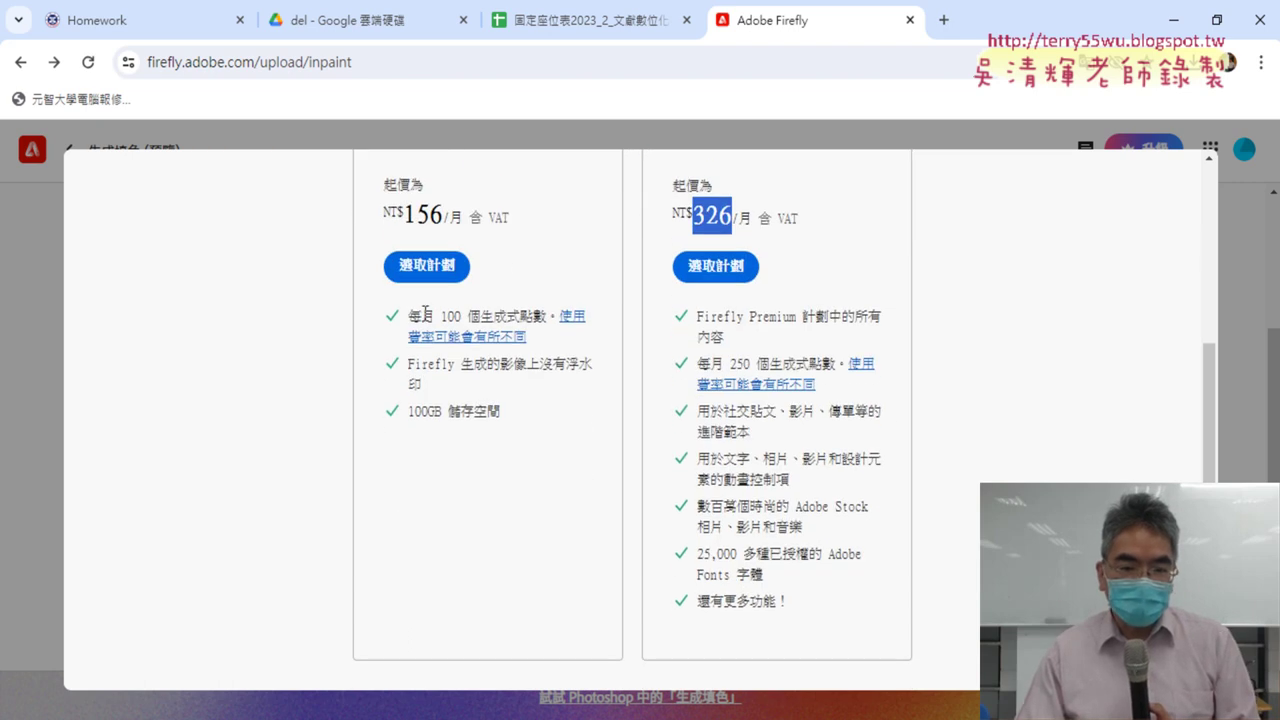
left_click_drag(411, 315, 513, 320)
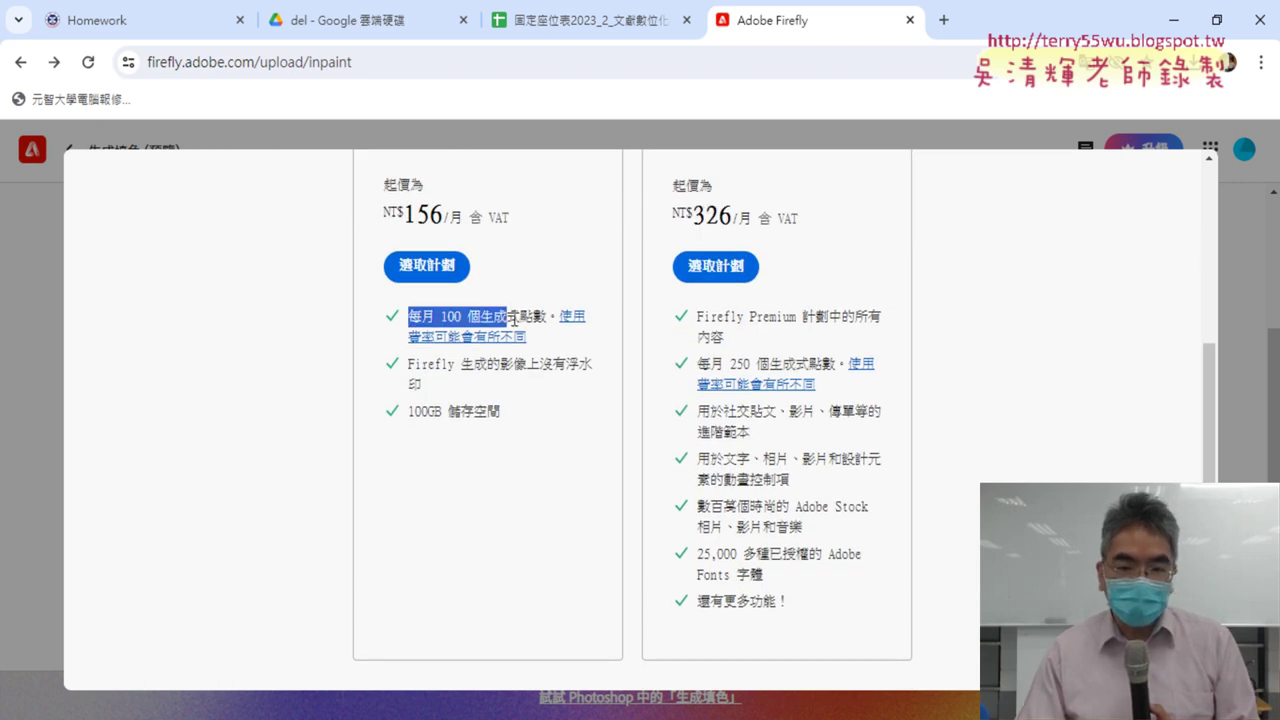
left_click_drag(698, 365, 800, 368)
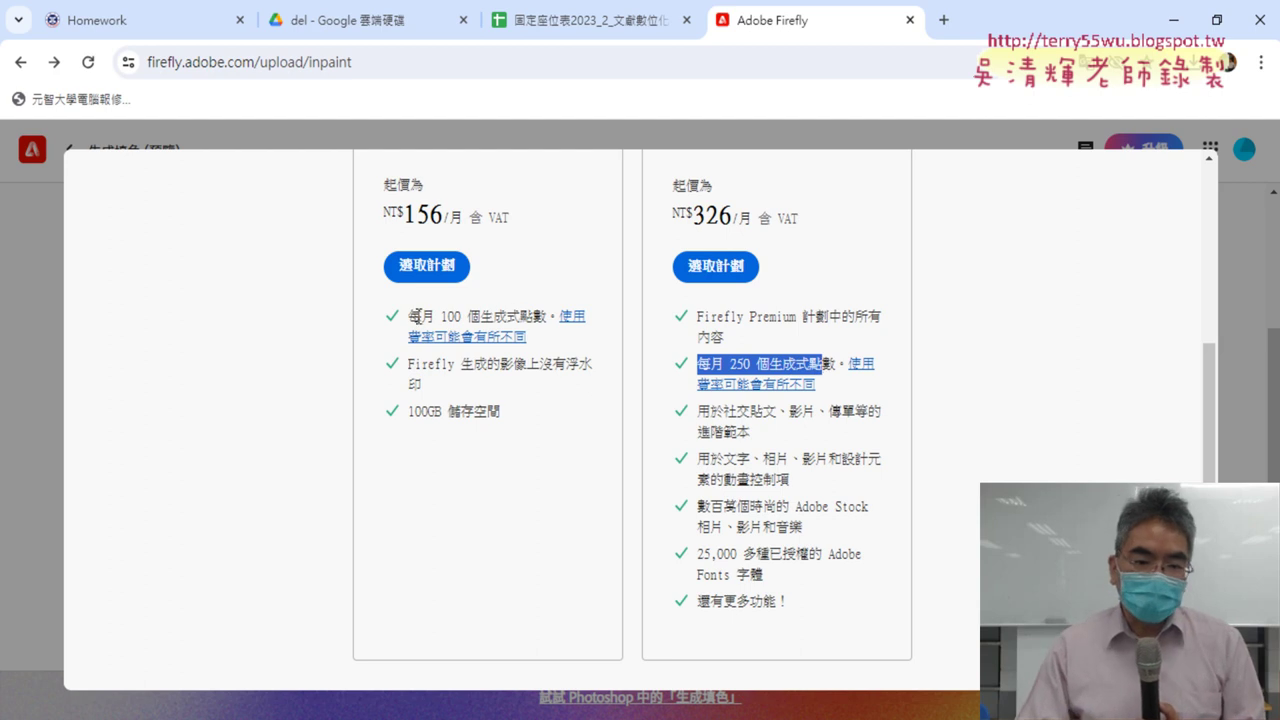
left_click_drag(410, 315, 506, 312)
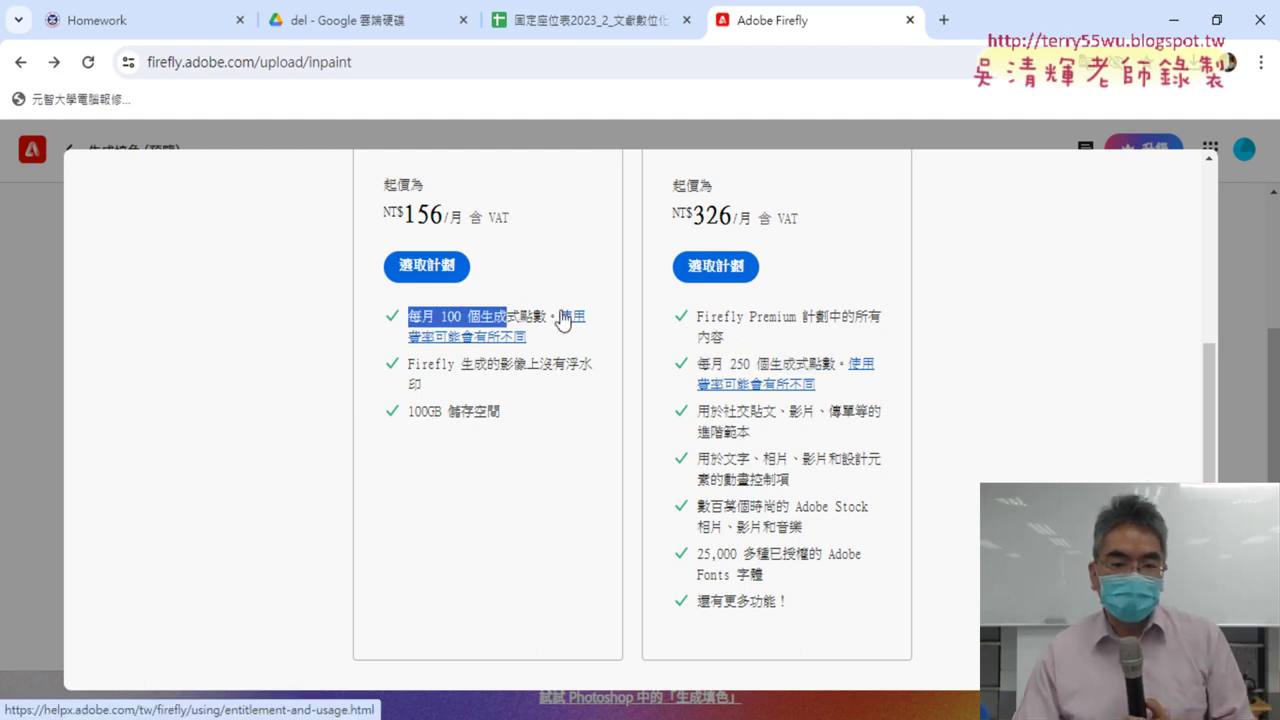
scroll(615, 357, "up", 2)
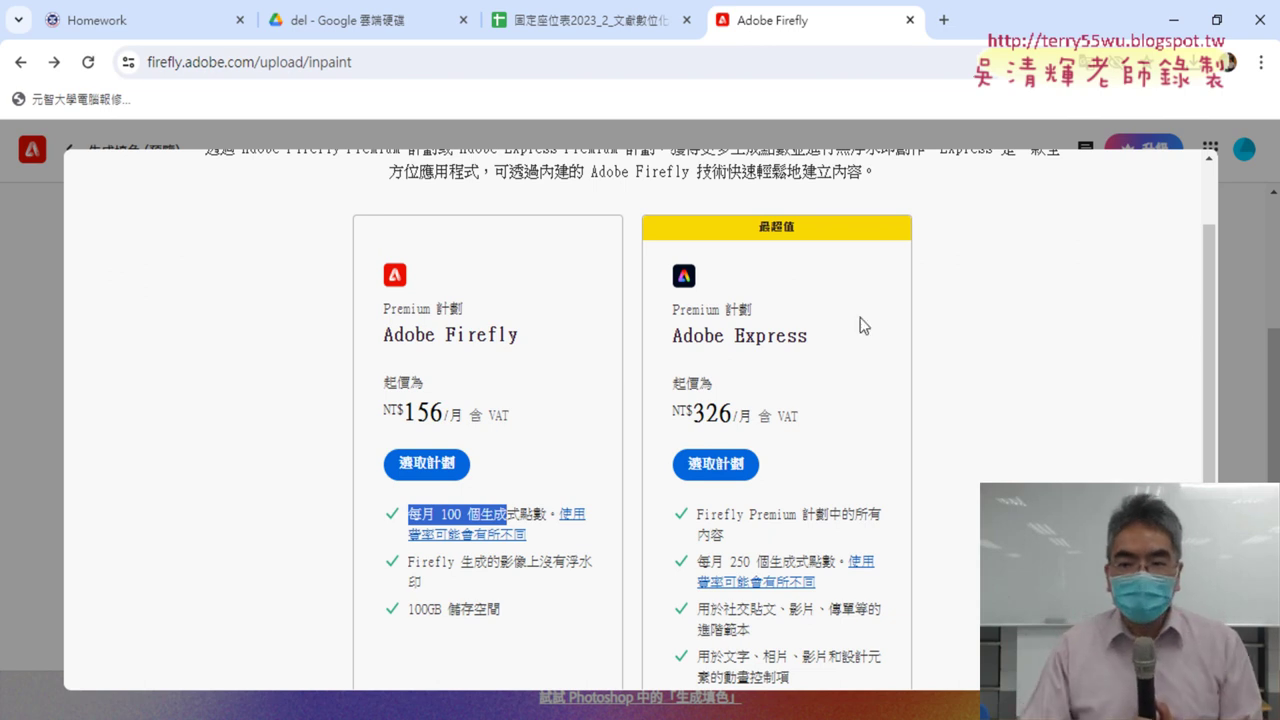
left_click(1241, 328)
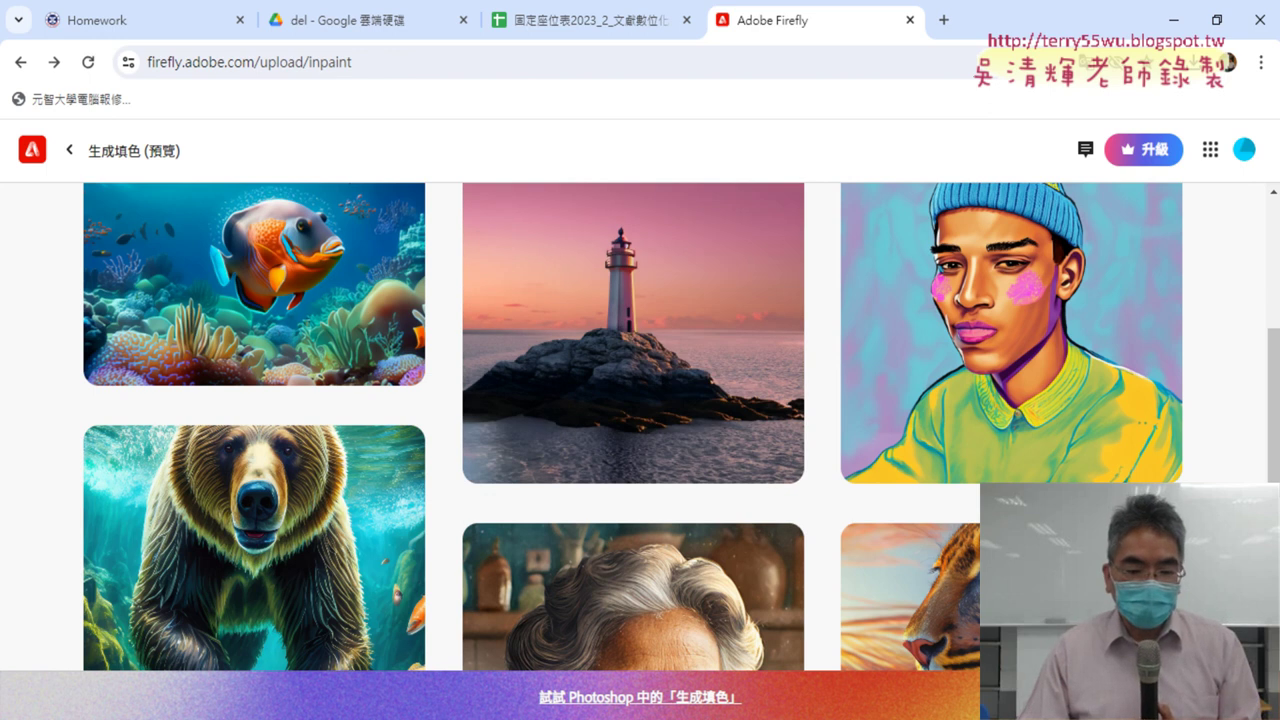
- Bring up the exam PDF and scroll through the 202 duck task instructions
left_click(440, 655)
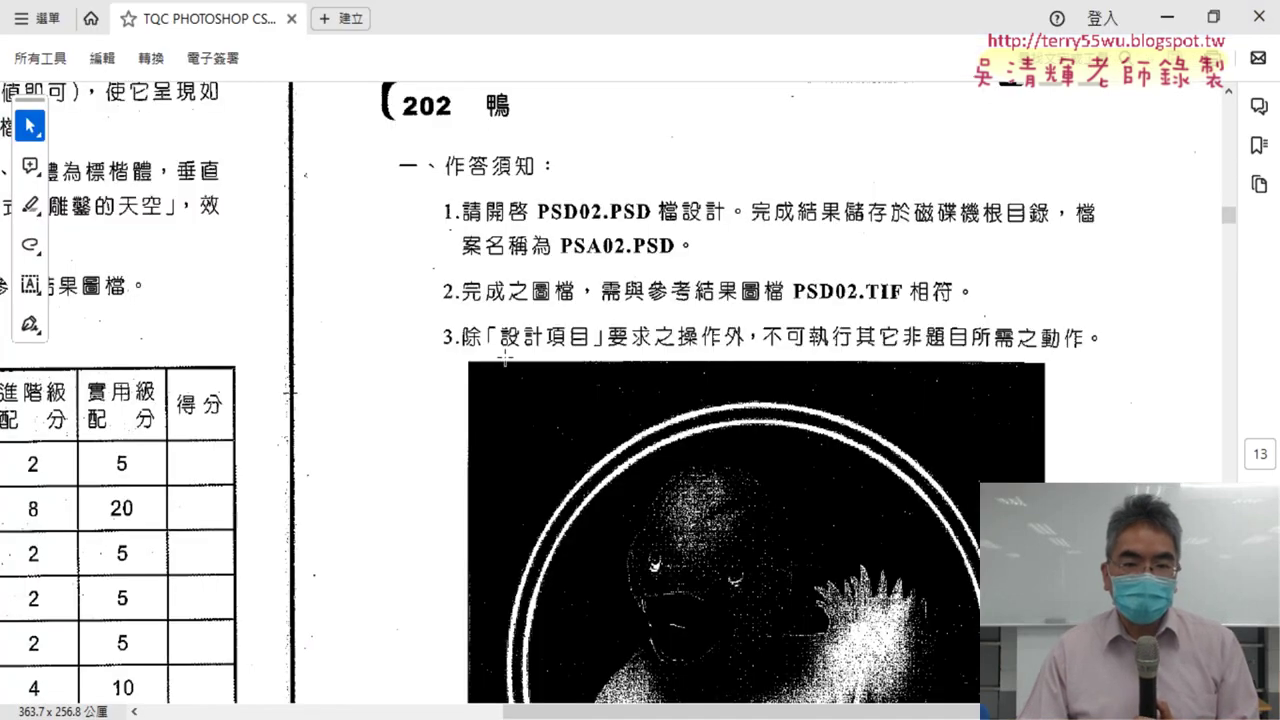
scroll(370, 312, "up", 1)
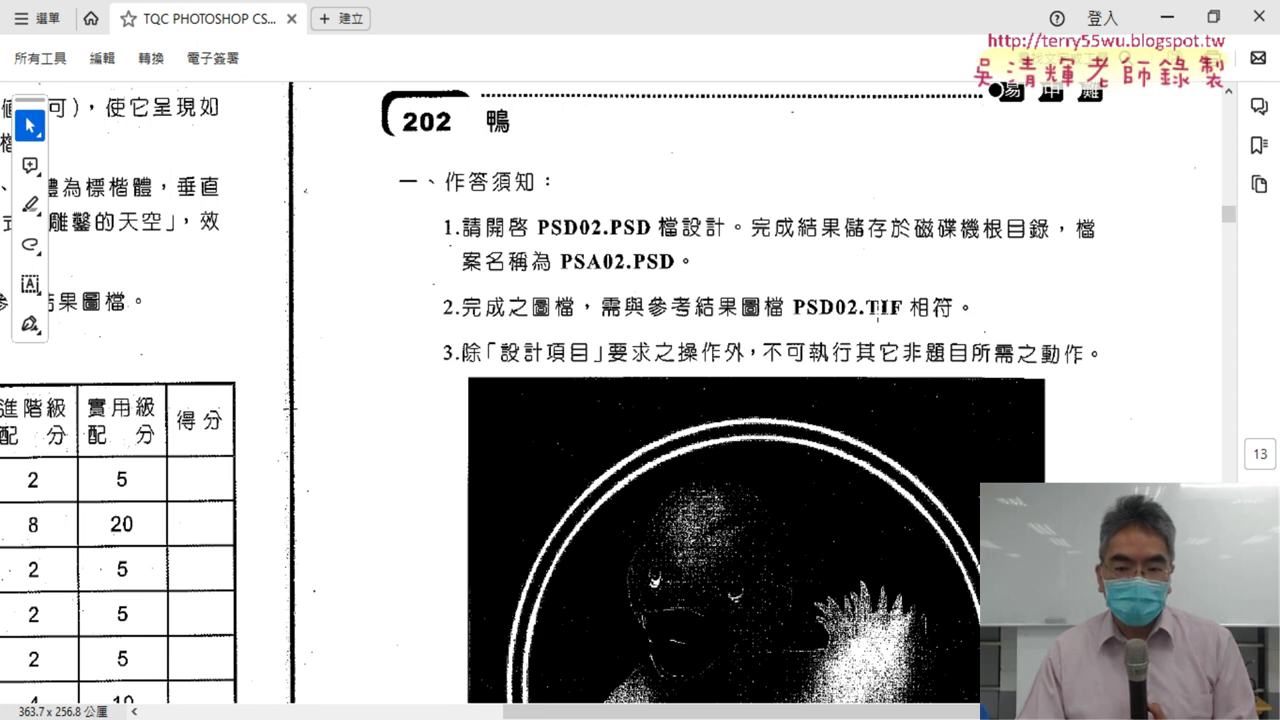
scroll(879, 311, "down", 1)
scroll(879, 311, "down", 1)
scroll(879, 311, "down", 2)
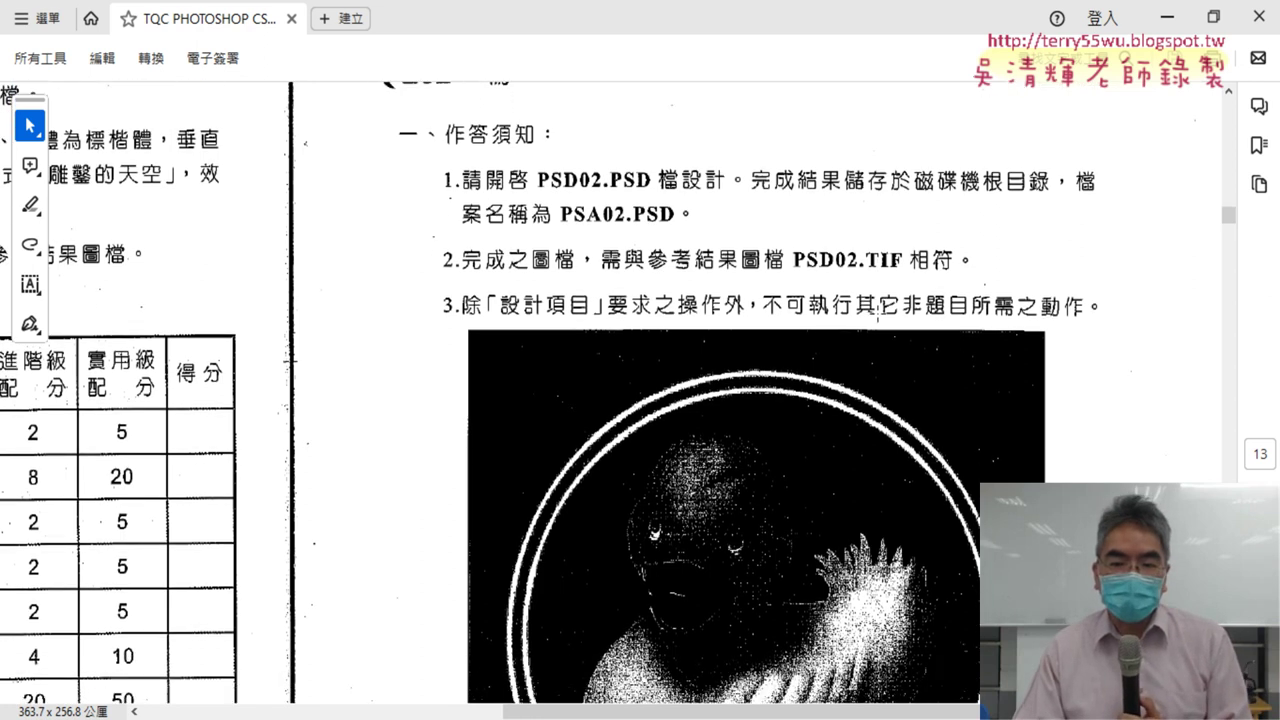
scroll(879, 311, "down", 3)
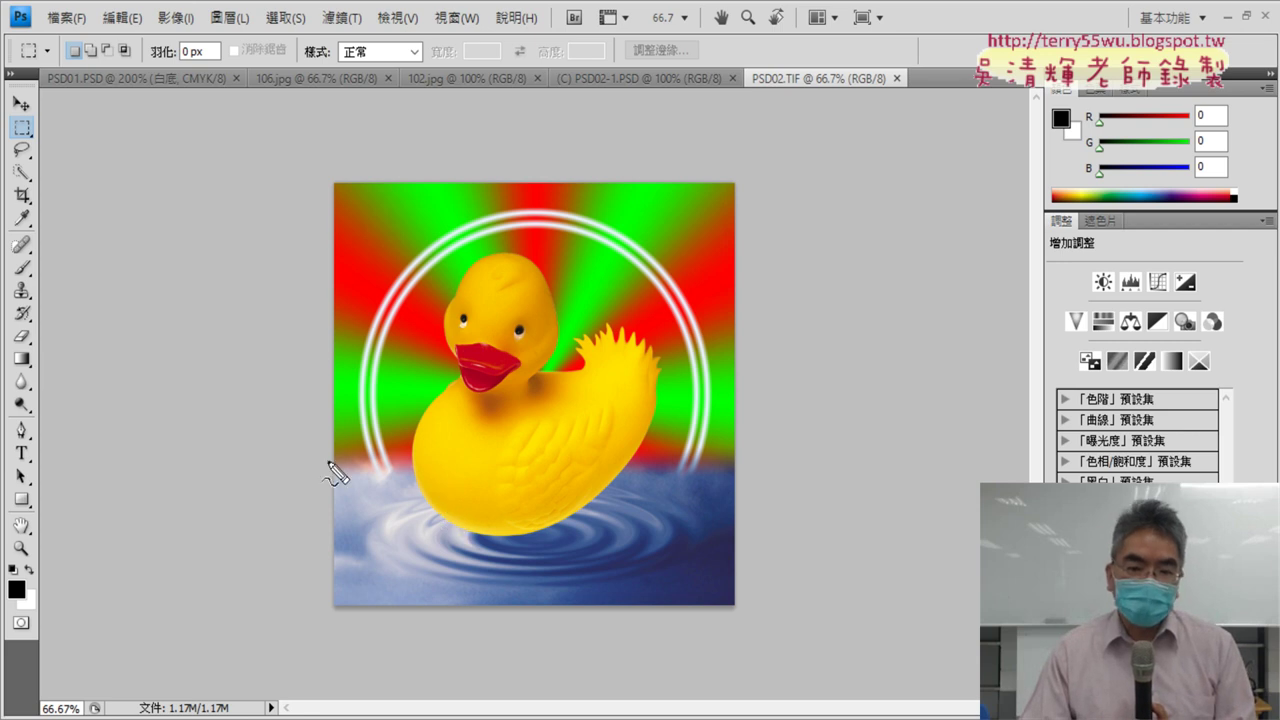
- Mark the water area and the reference duck on PSD02.TIF, then return to the exam PDF
mouse_move(328, 461)
left_mouse_down()
mouse_move(680, 472)
mouse_move(743, 574)
left_mouse_up()
mouse_move(345, 466)
left_mouse_down()
mouse_move(337, 603)
mouse_move(714, 612)
left_mouse_up()
mouse_move(334, 610)
left_mouse_down()
mouse_move(505, 172)
mouse_move(686, 638)
mouse_move(447, 620)
left_mouse_up()
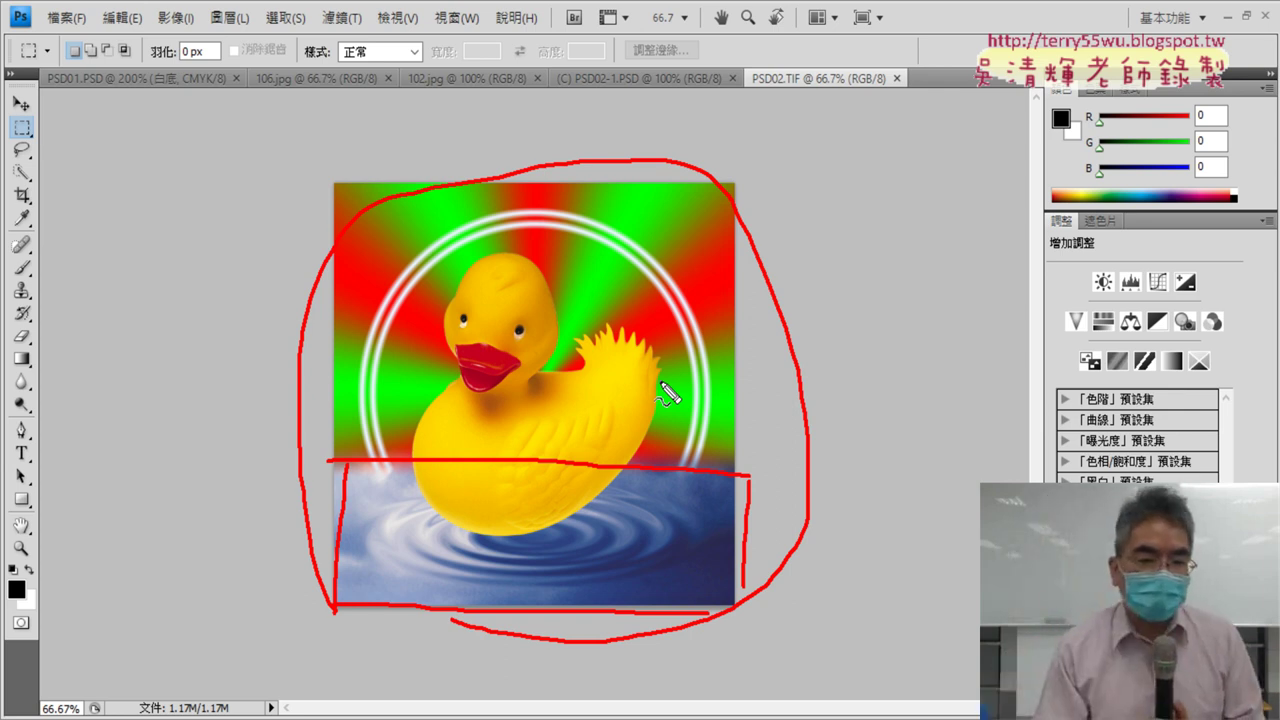
key("Escape")
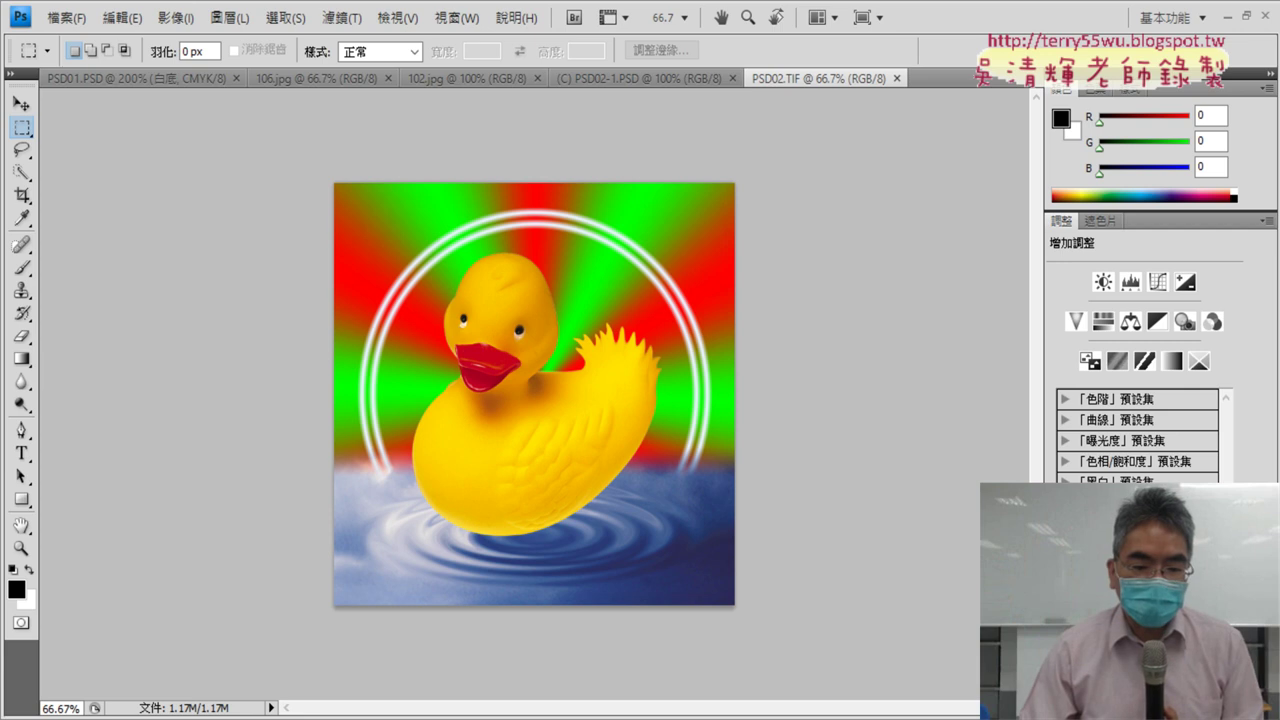
left_click(530, 718)
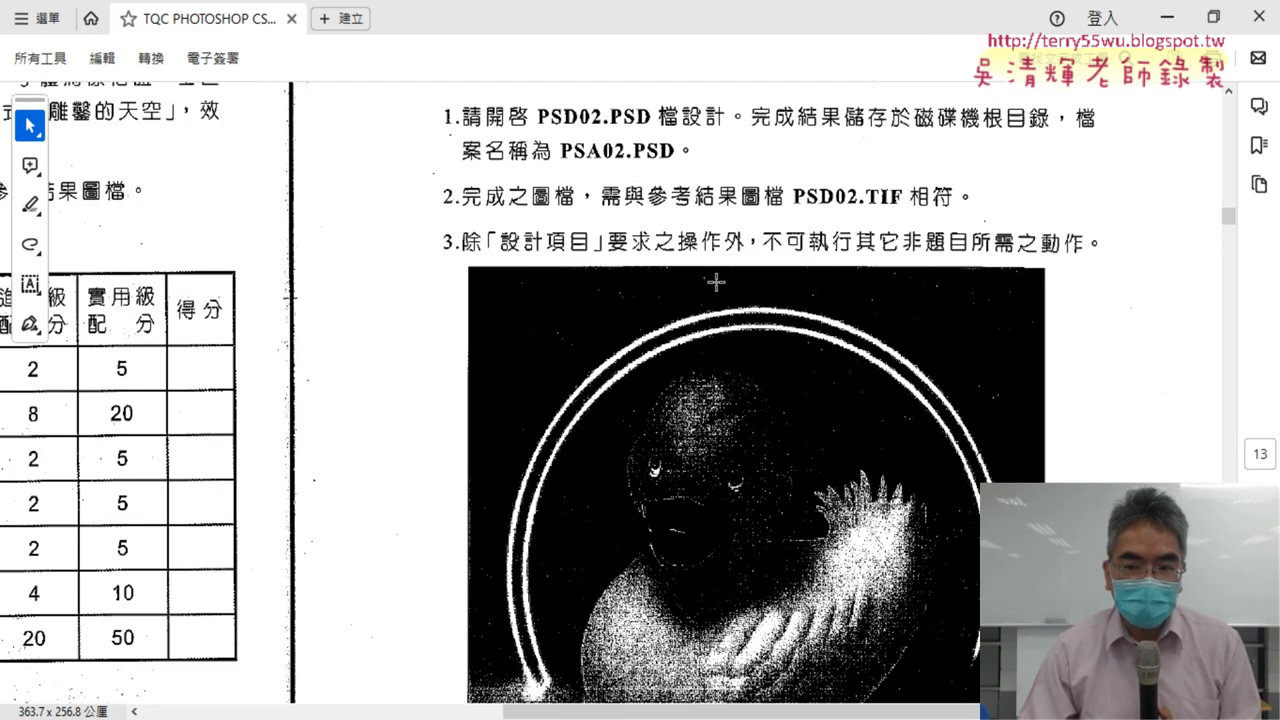
- Scroll the exam PDF down to the 設計項目 design items for the duck task
scroll(854, 345, "down", 2)
scroll(854, 345, "down", 3)
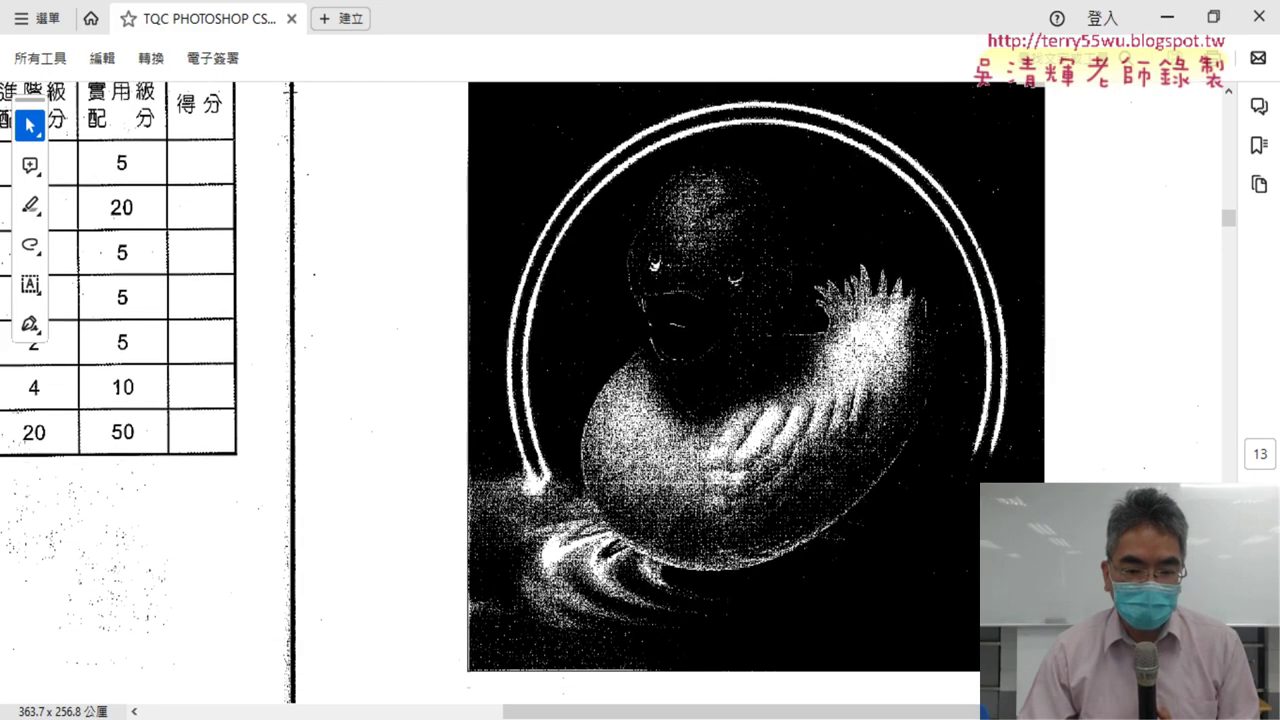
scroll(854, 345, "down", 1)
scroll(854, 345, "down", 2)
scroll(854, 345, "down", 1)
scroll(854, 345, "up", 5)
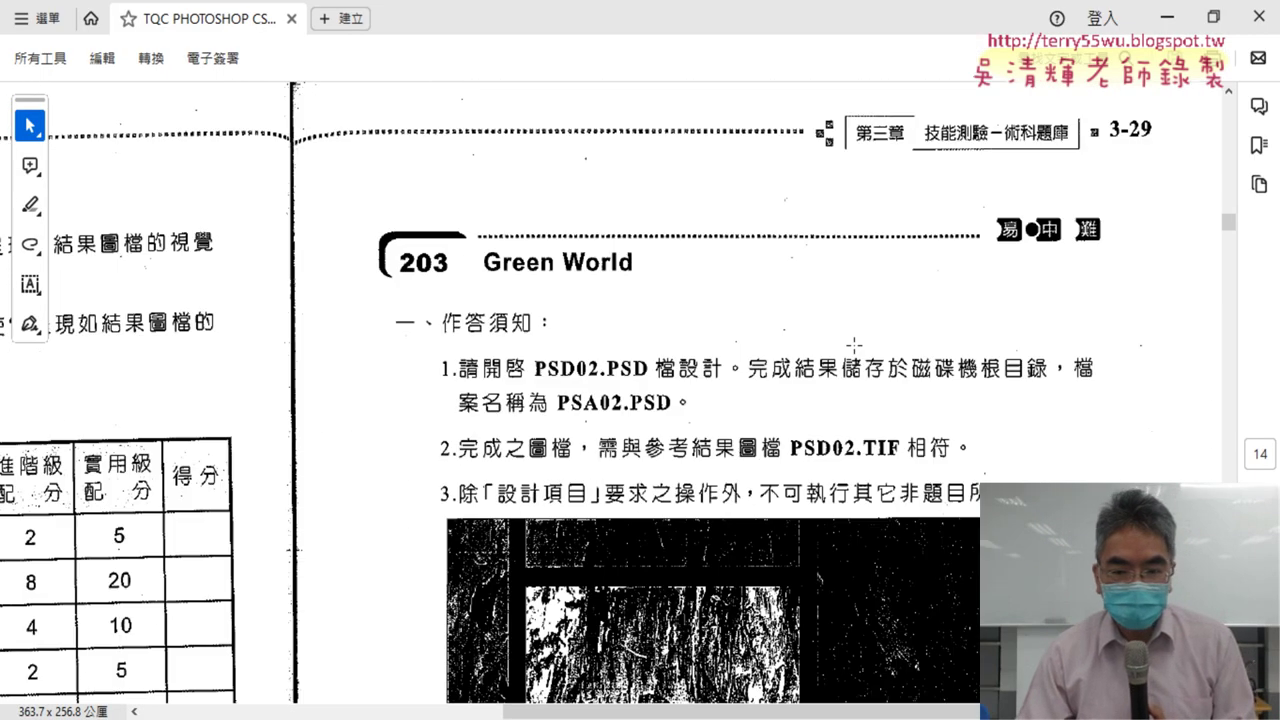
scroll(854, 345, "down", 5)
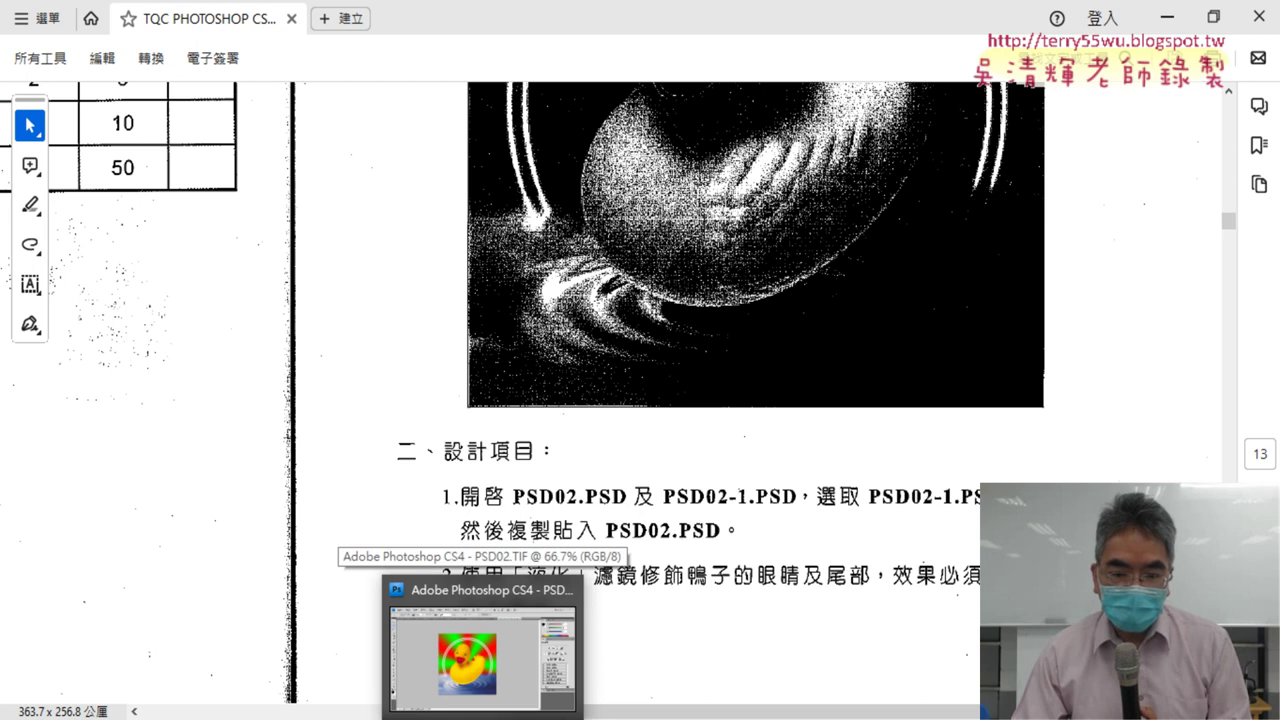
- Zoom into PSD02-1.PSD and mark the PSD02.TIF reference duck's eyes and spiky tail
left_click(482, 648)
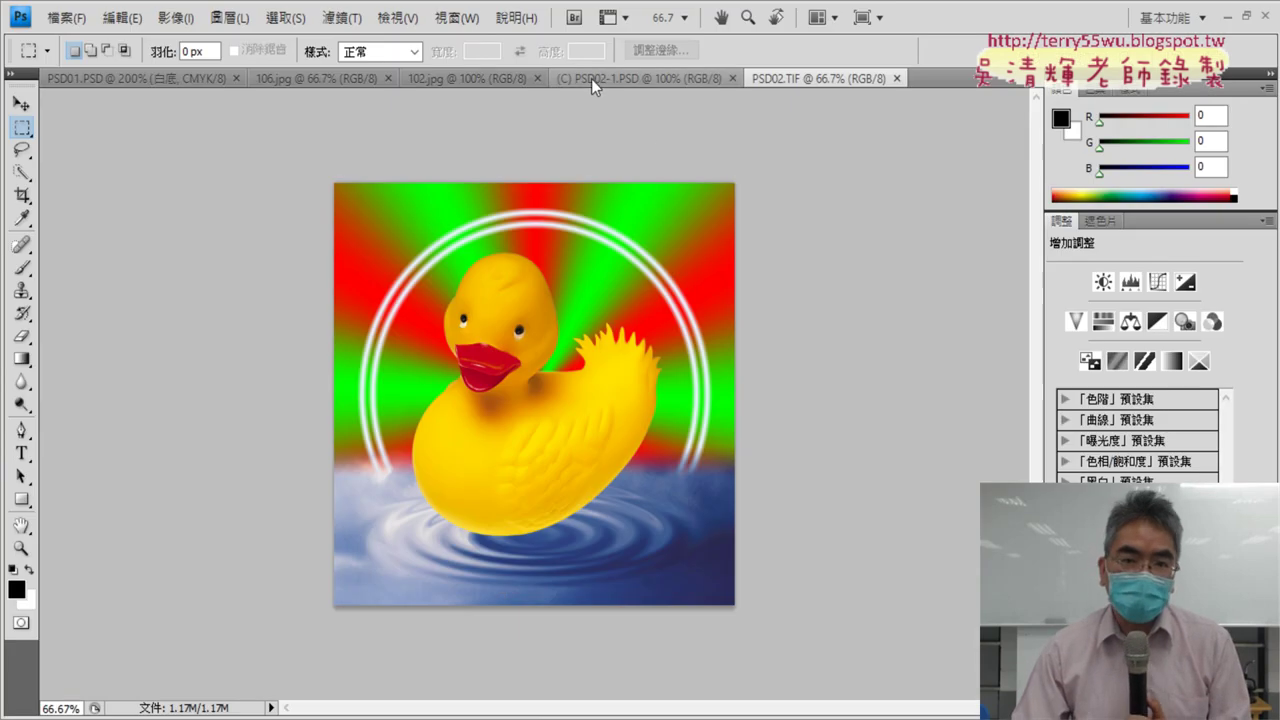
left_click(618, 79)
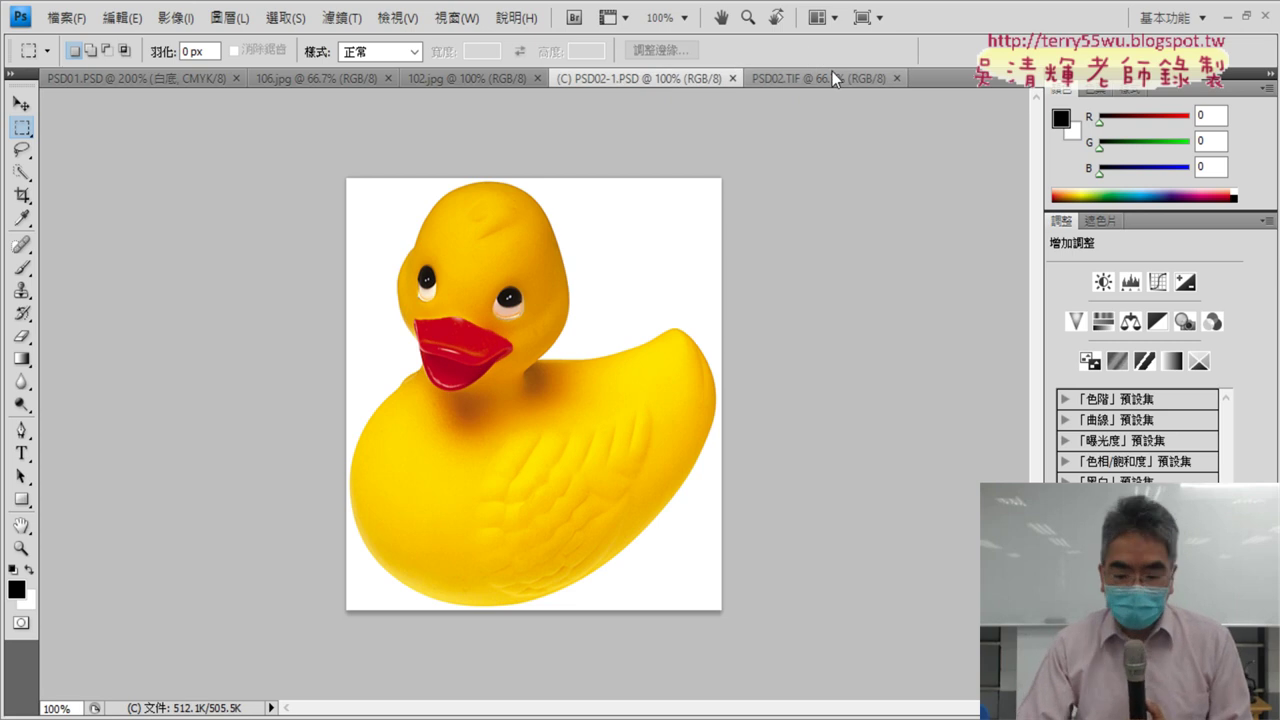
key("ctrl+plus")
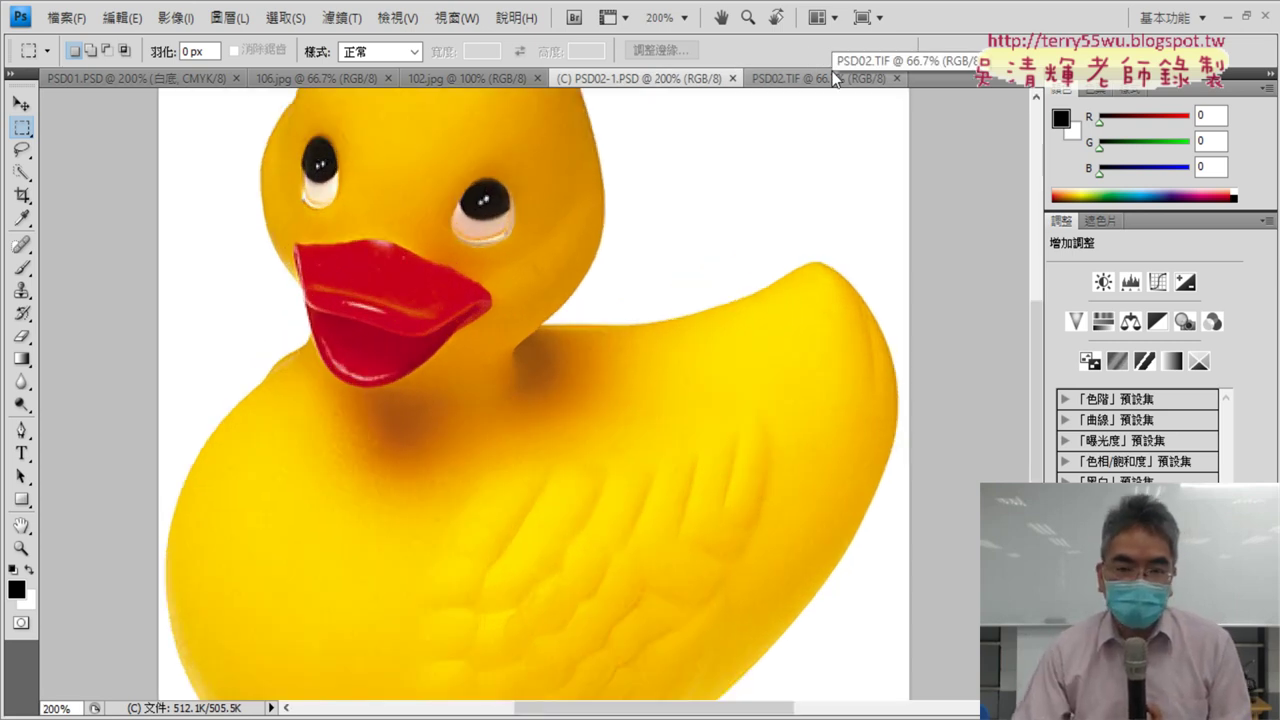
left_click(826, 72)
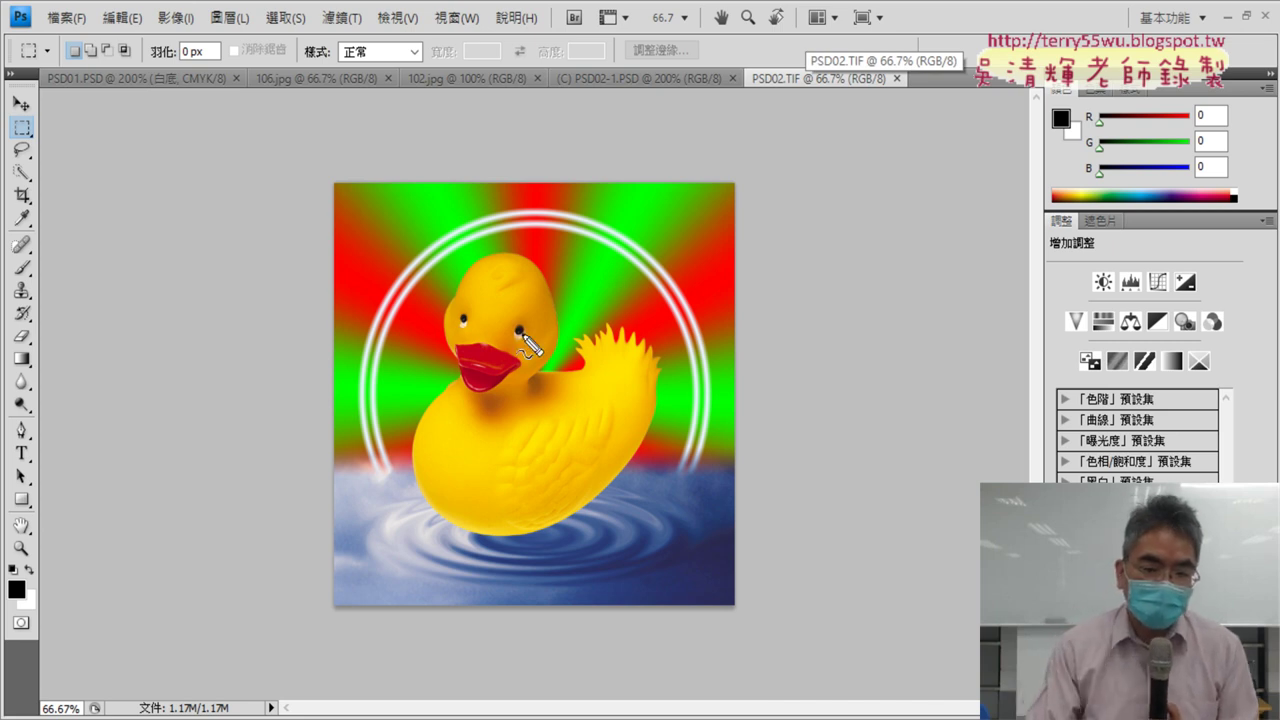
left_click_drag(470, 350, 518, 356)
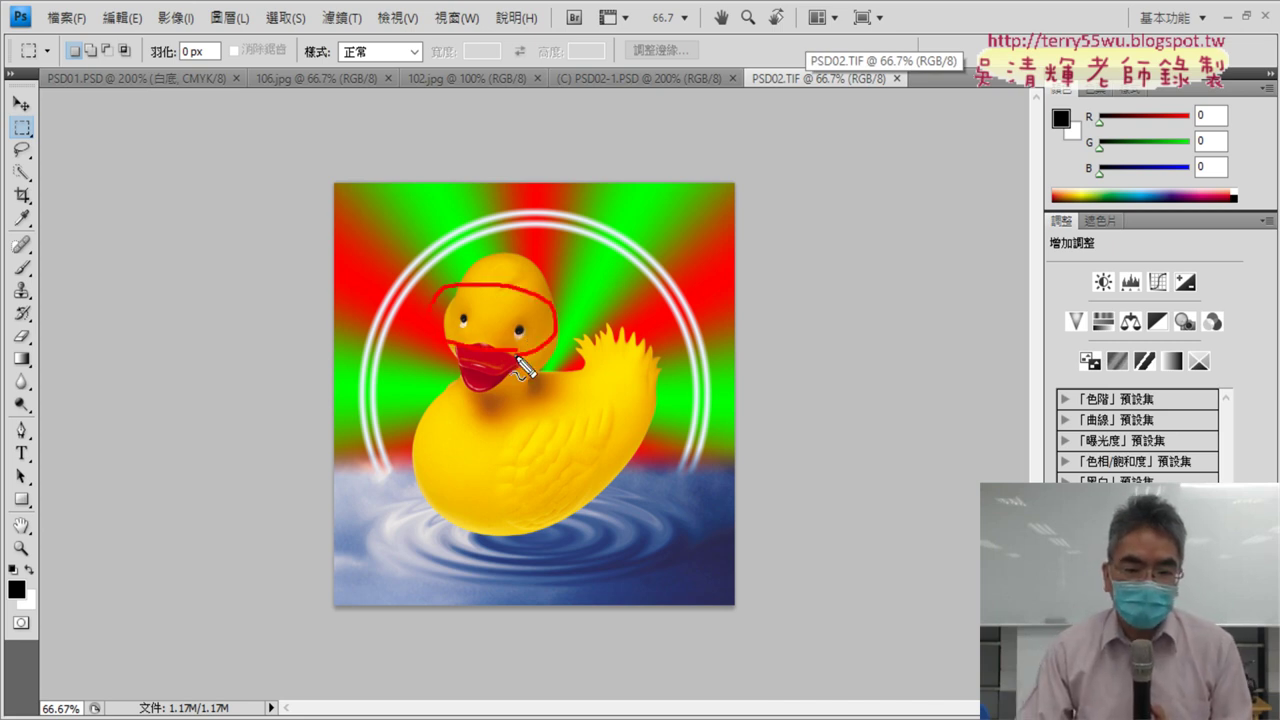
mouse_move(652, 402)
left_mouse_down()
mouse_move(565, 325)
mouse_move(656, 398)
left_mouse_up()
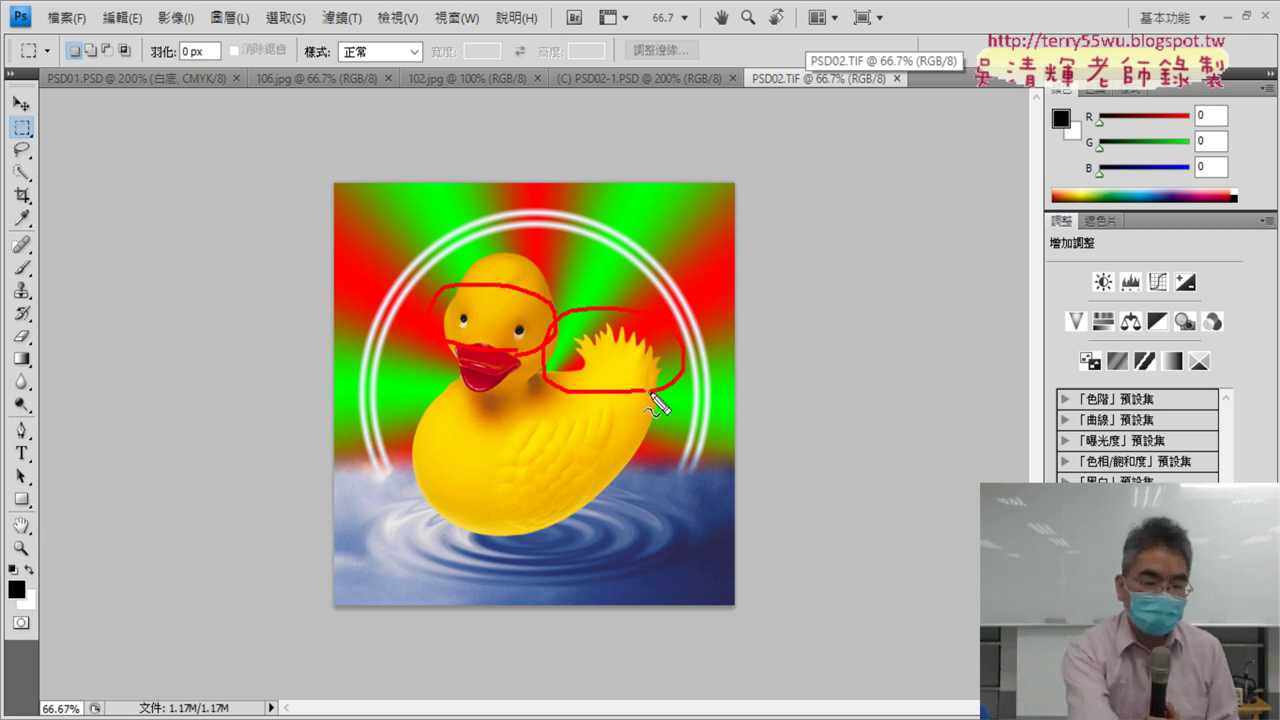
key("Escape")
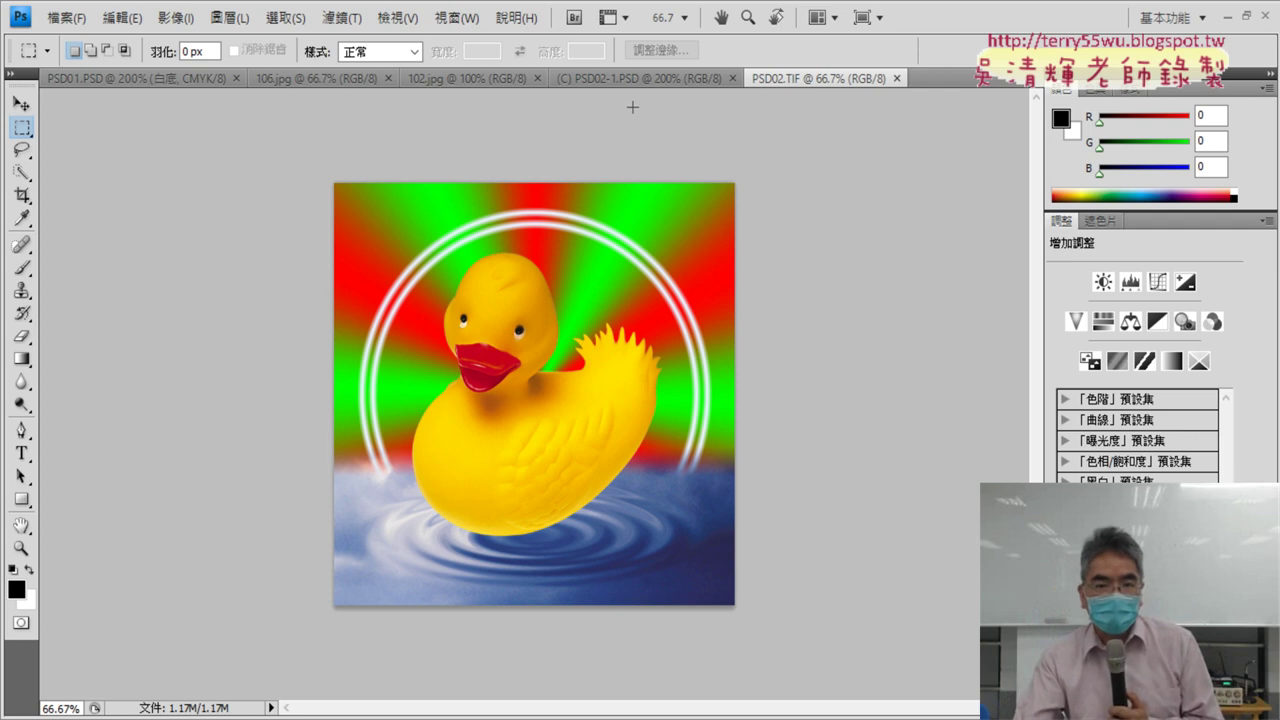
- Compare the two duck tabs, check the PDF, and settle back on PSD02-1.PSD
left_click(637, 79)
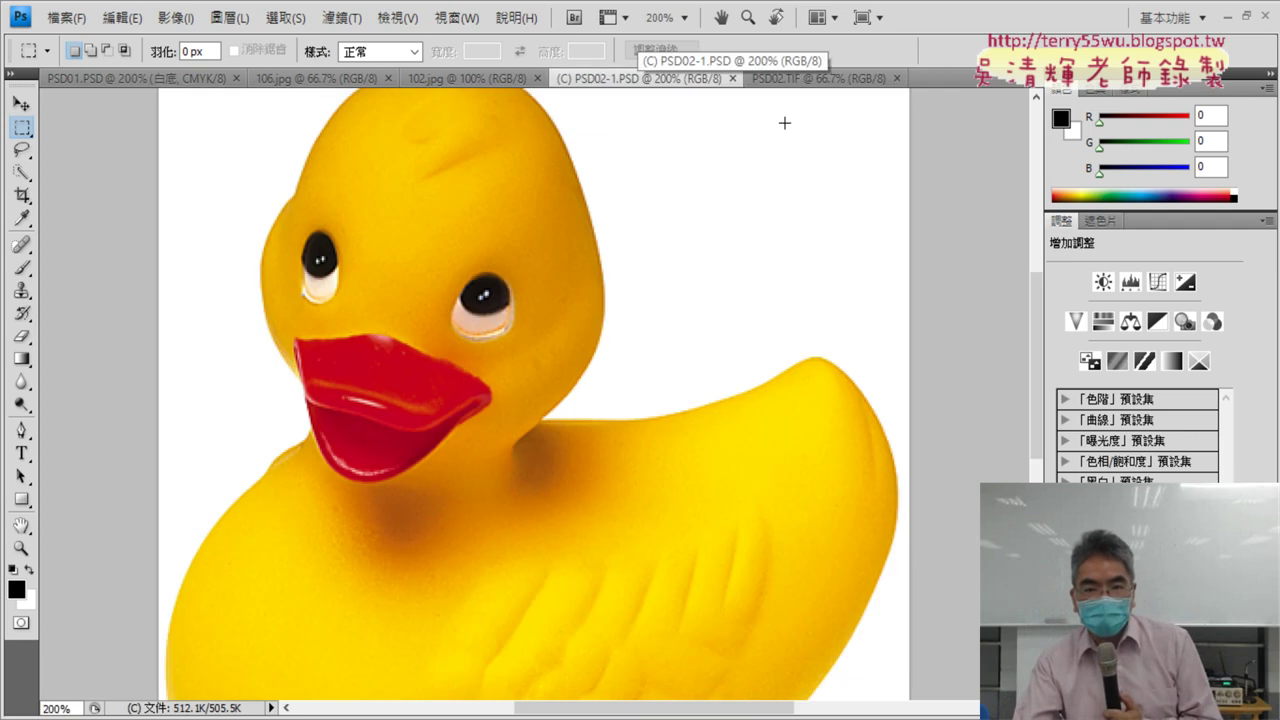
left_click(805, 78)
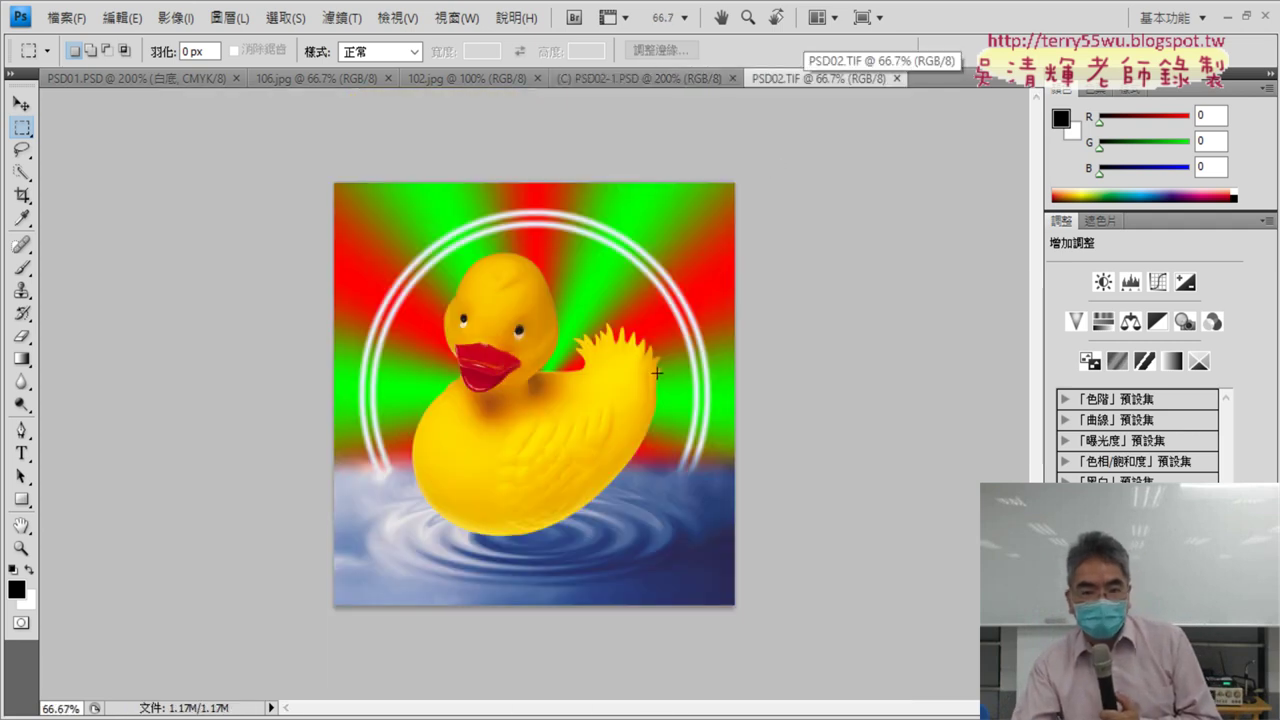
left_click(640, 79)
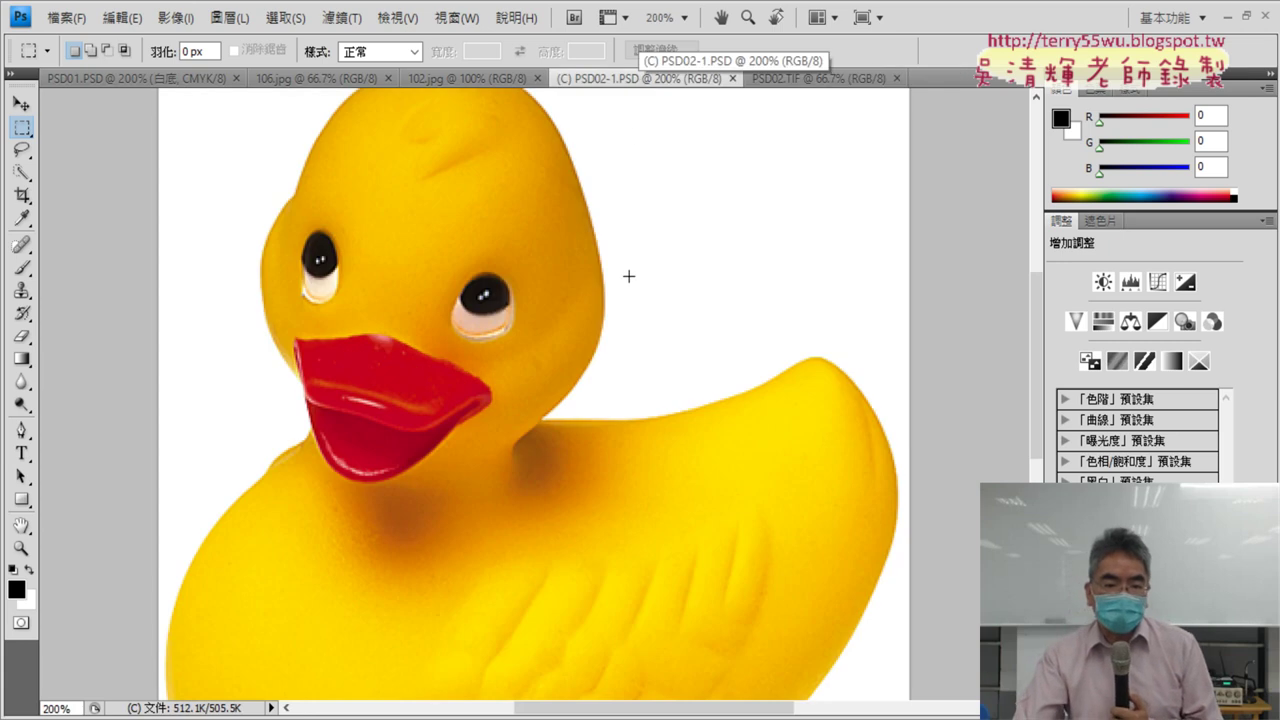
key("alt+Tab")
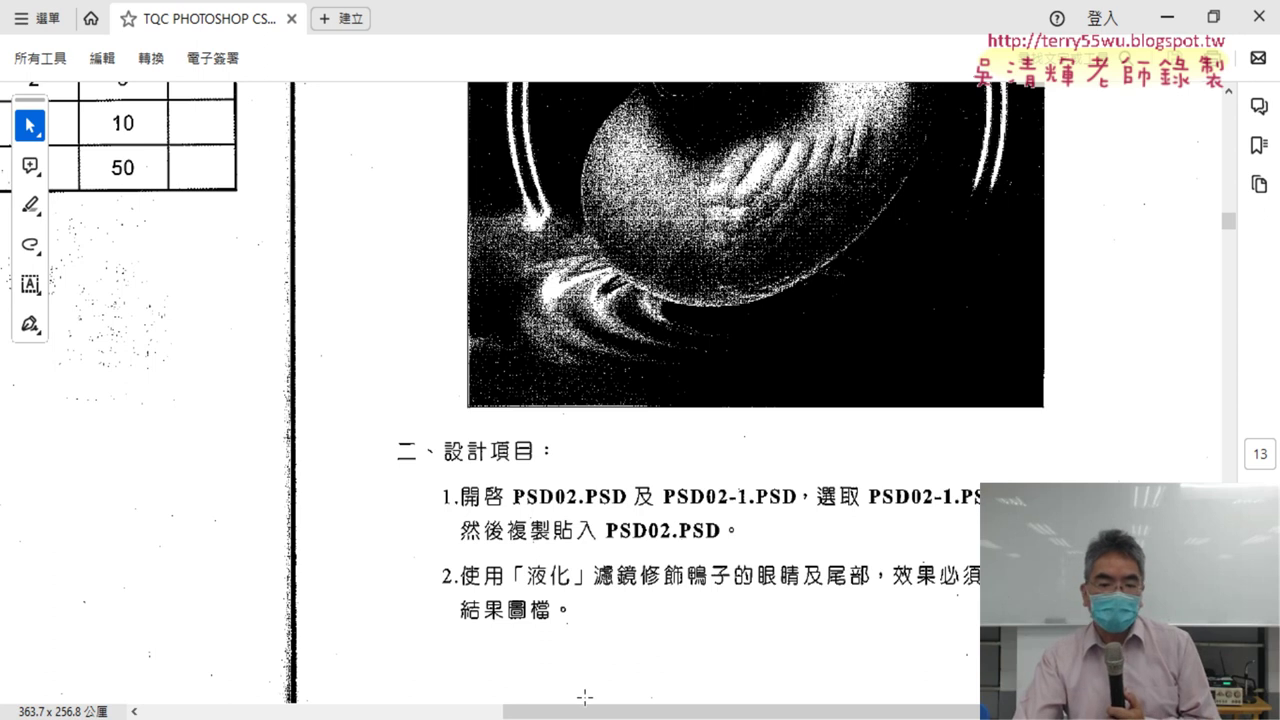
key("alt+Tab")
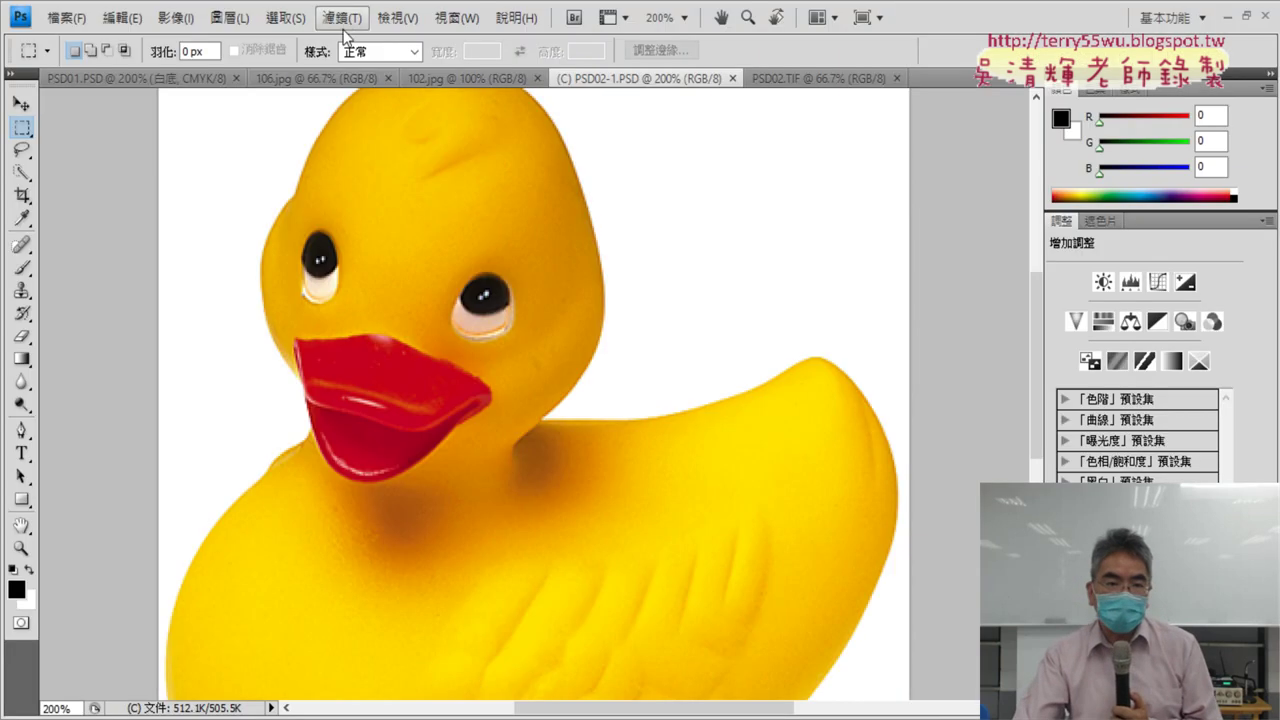
- Highlight Liquify (液化) in the Filter (濾鏡) menu, then launch it on PSD02-1.PSD
left_click(343, 20)
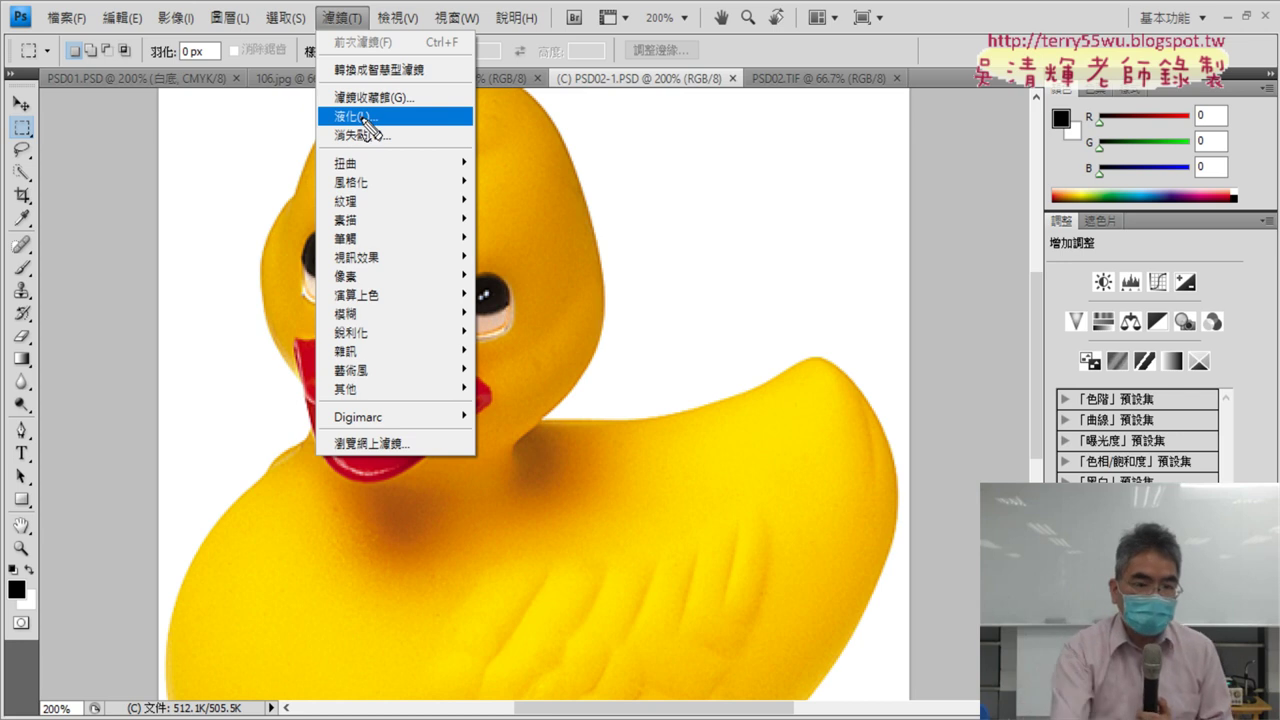
left_click_drag(362, 34, 322, 32)
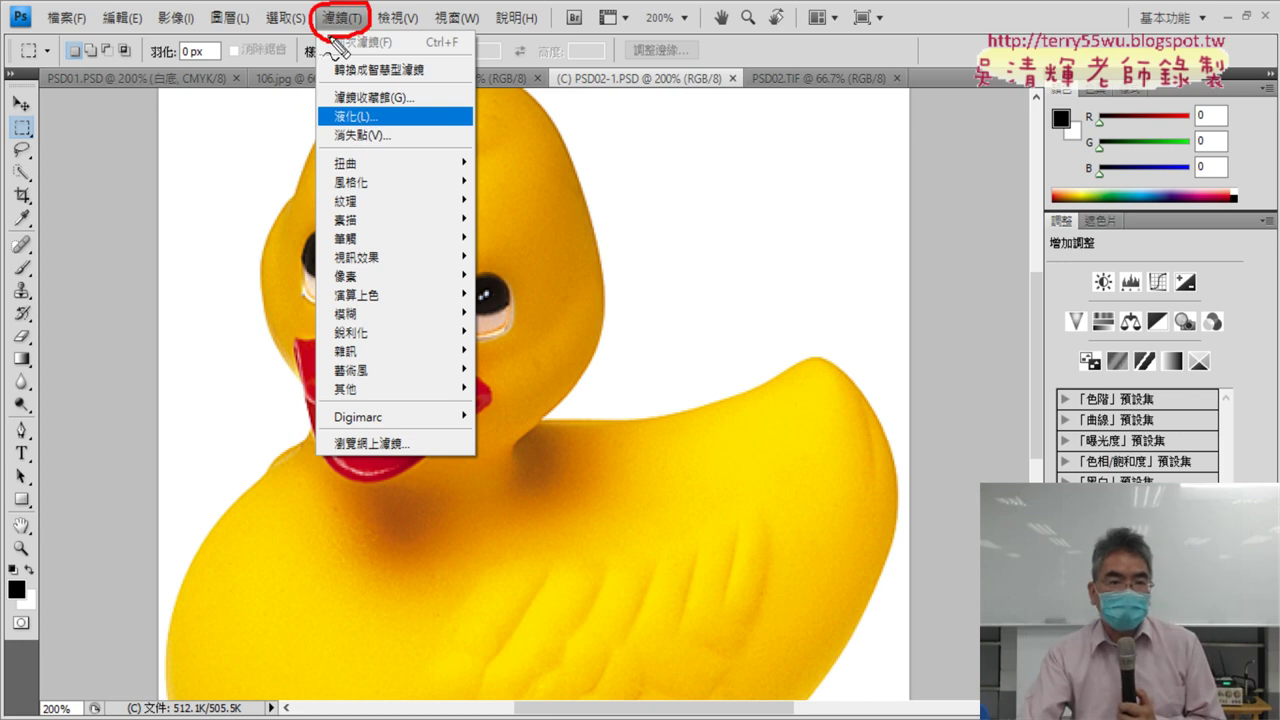
left_click_drag(366, 134, 371, 129)
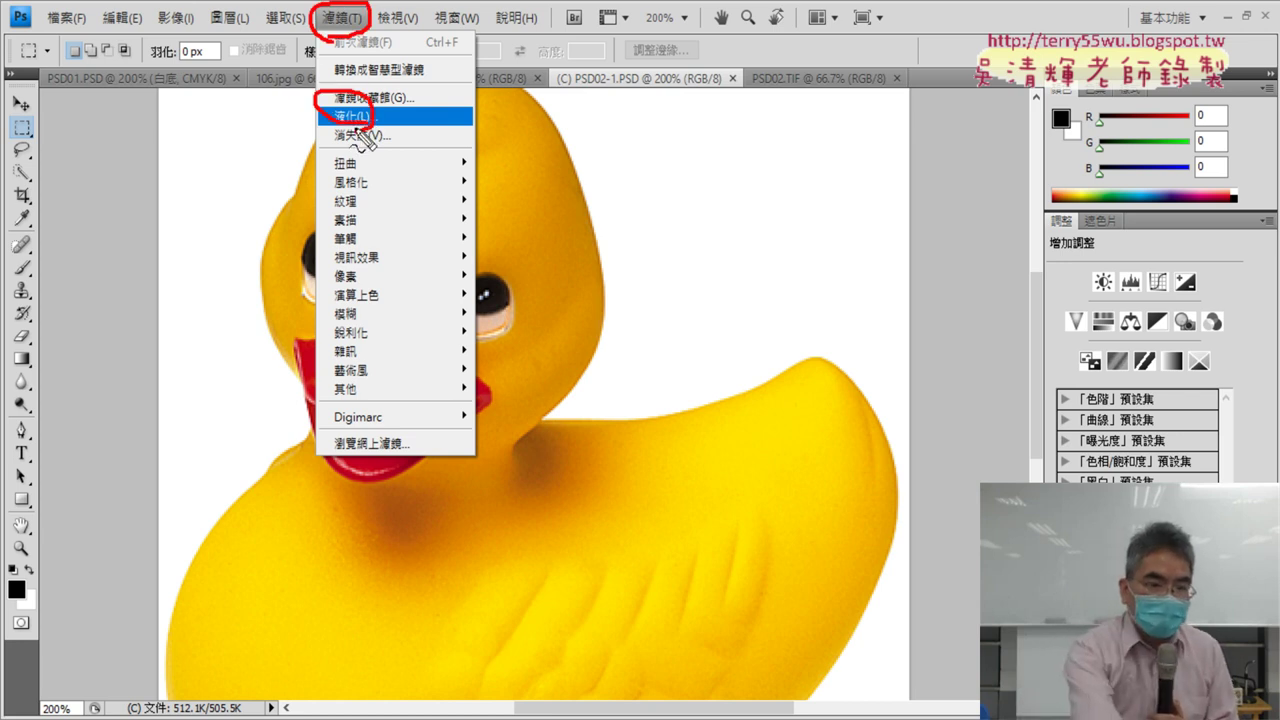
key("Escape")
left_click(350, 18)
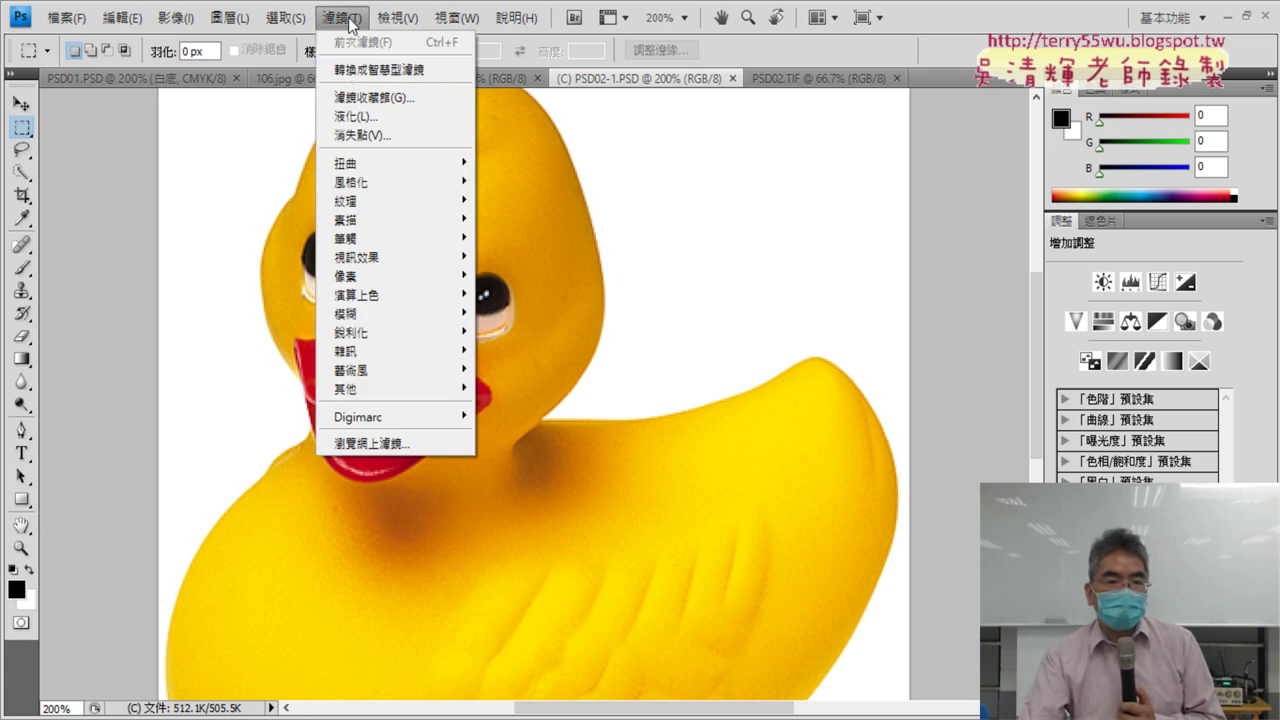
left_click(355, 115)
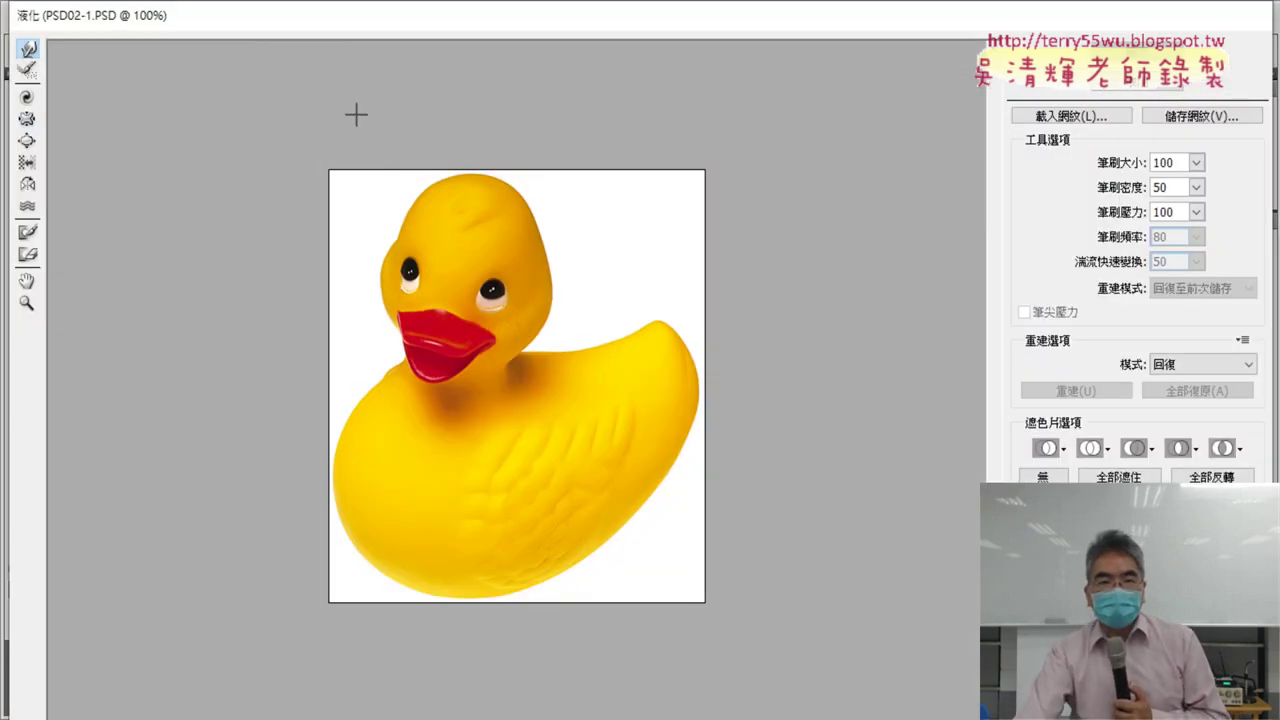
- Pick the Pucker tool, set brush size 80 and shrink the duck's left eye
left_click(27, 119)
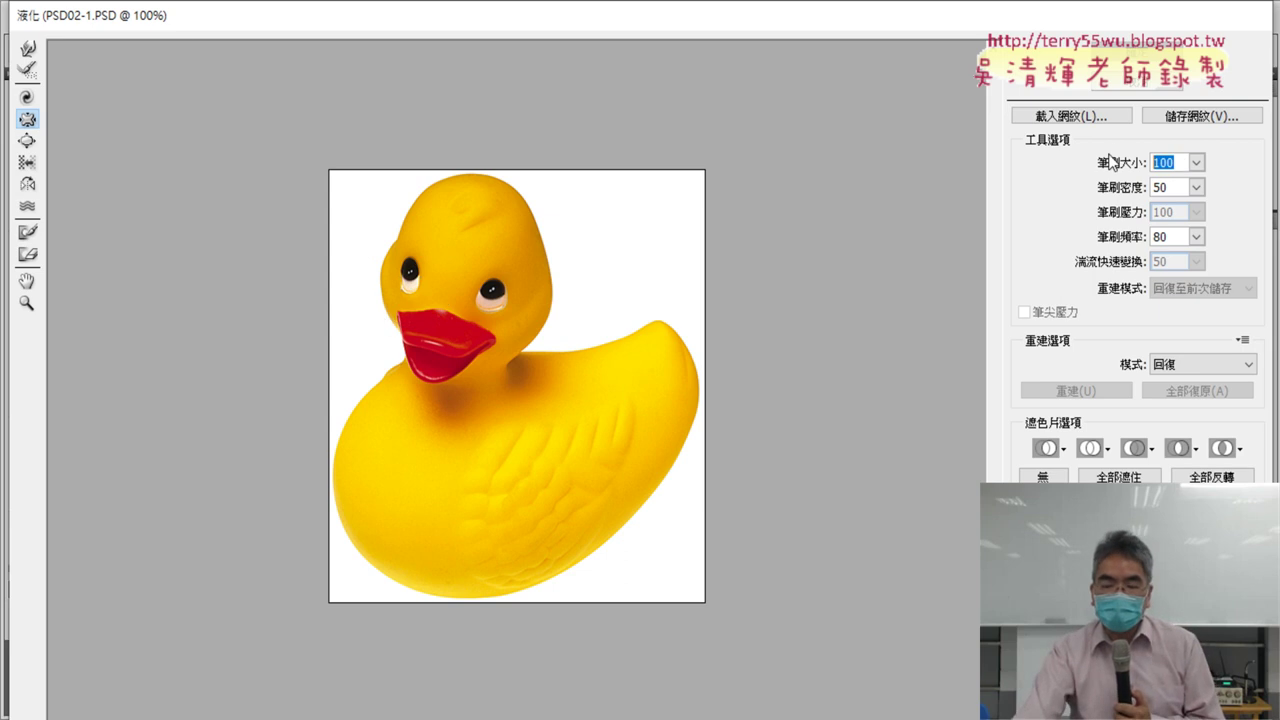
type("80")
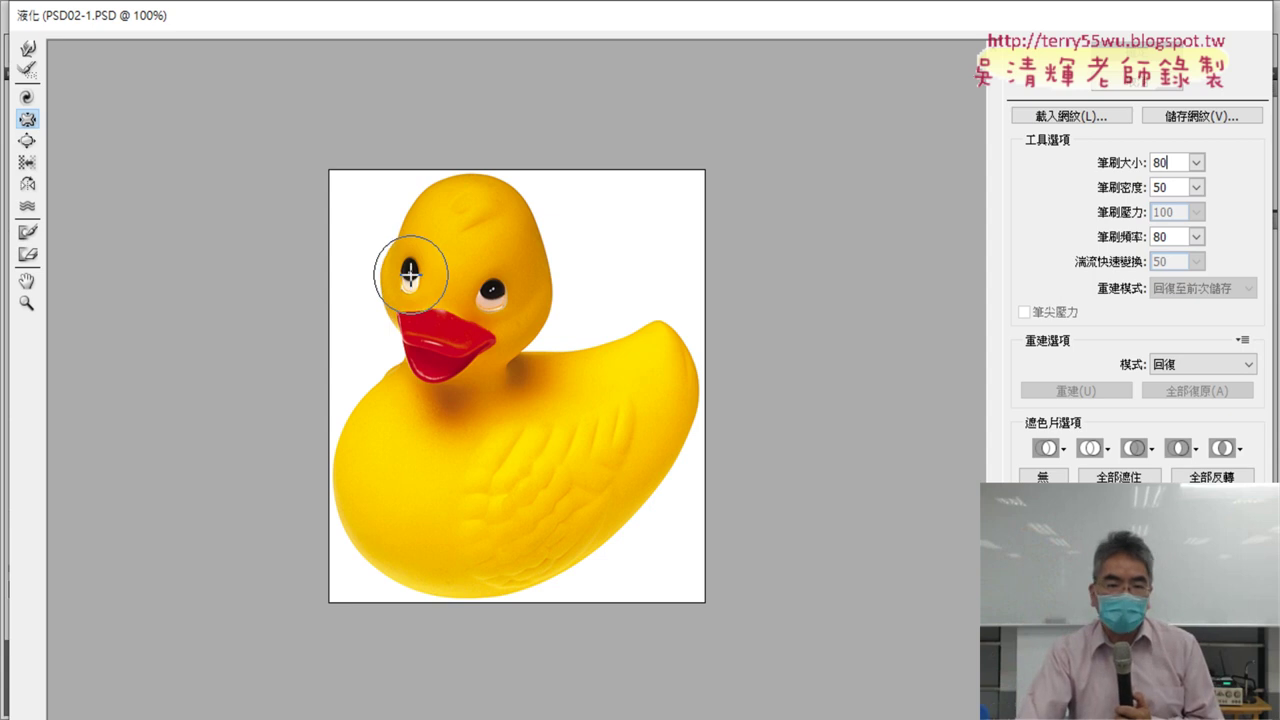
left_click(410, 271)
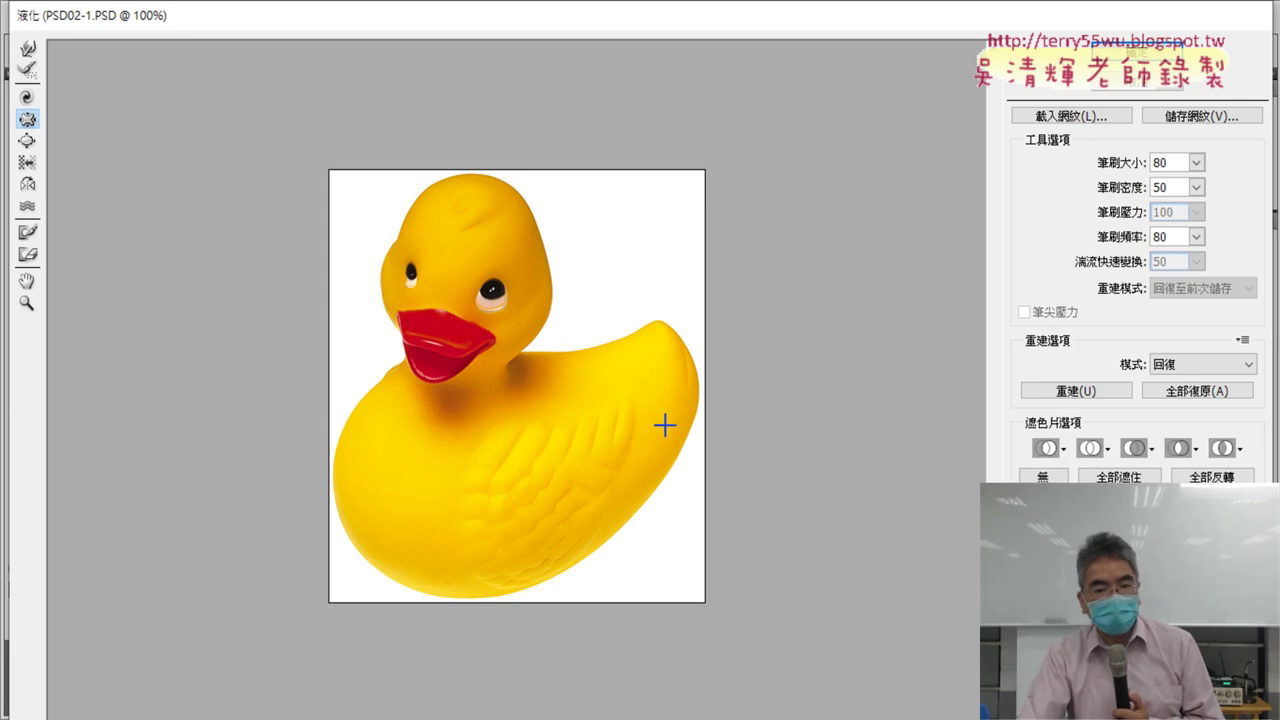
- Glance at the exam PDF twice and come back to the Liquify dialog
left_click(440, 650)
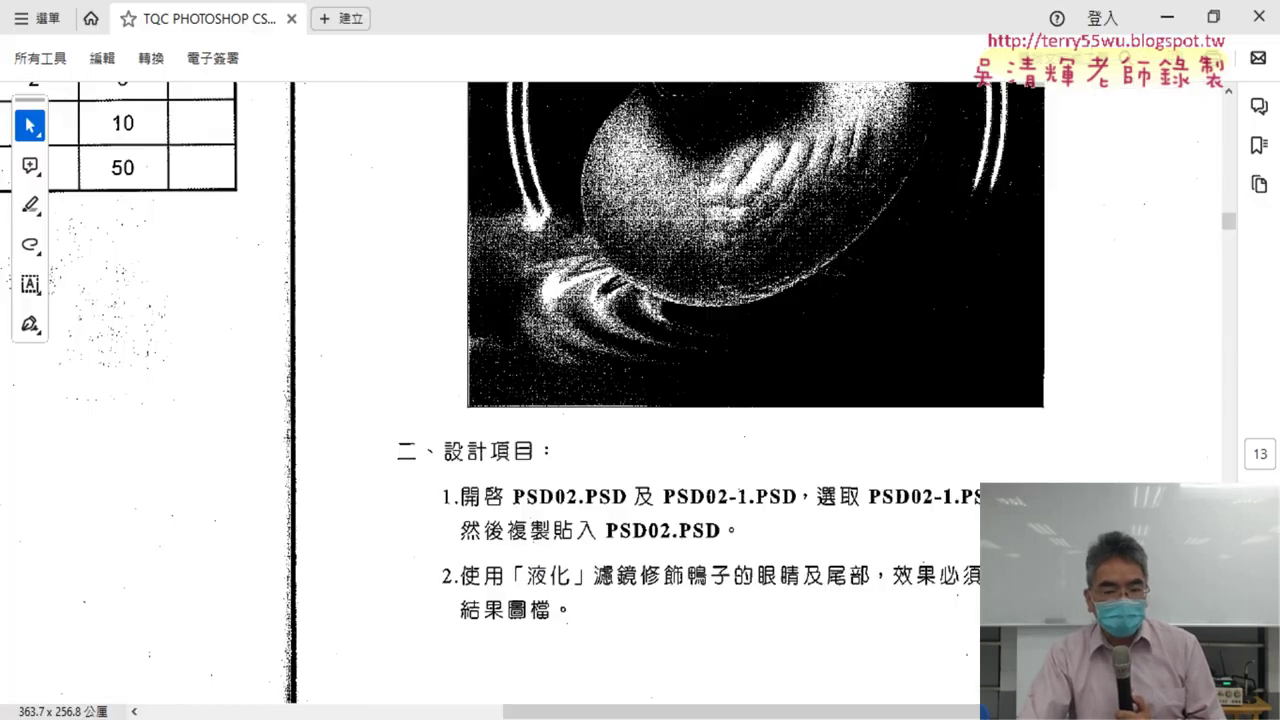
left_click(503, 684)
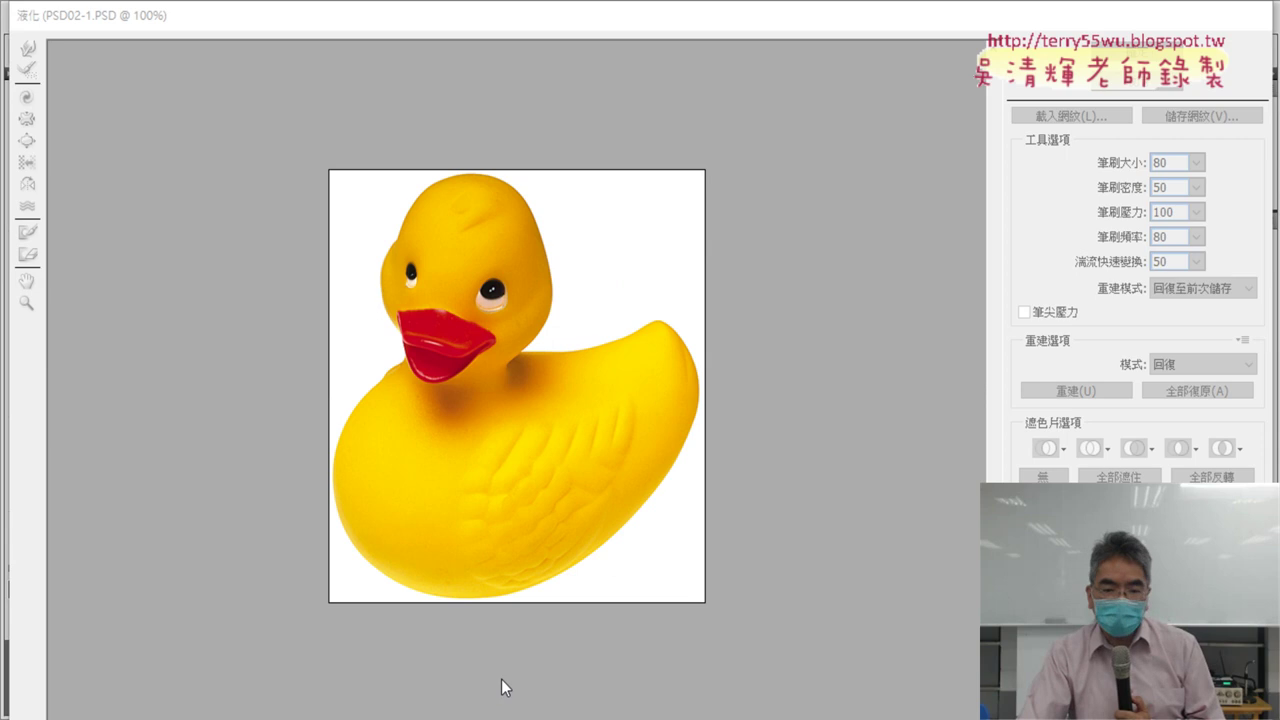
left_click(440, 640)
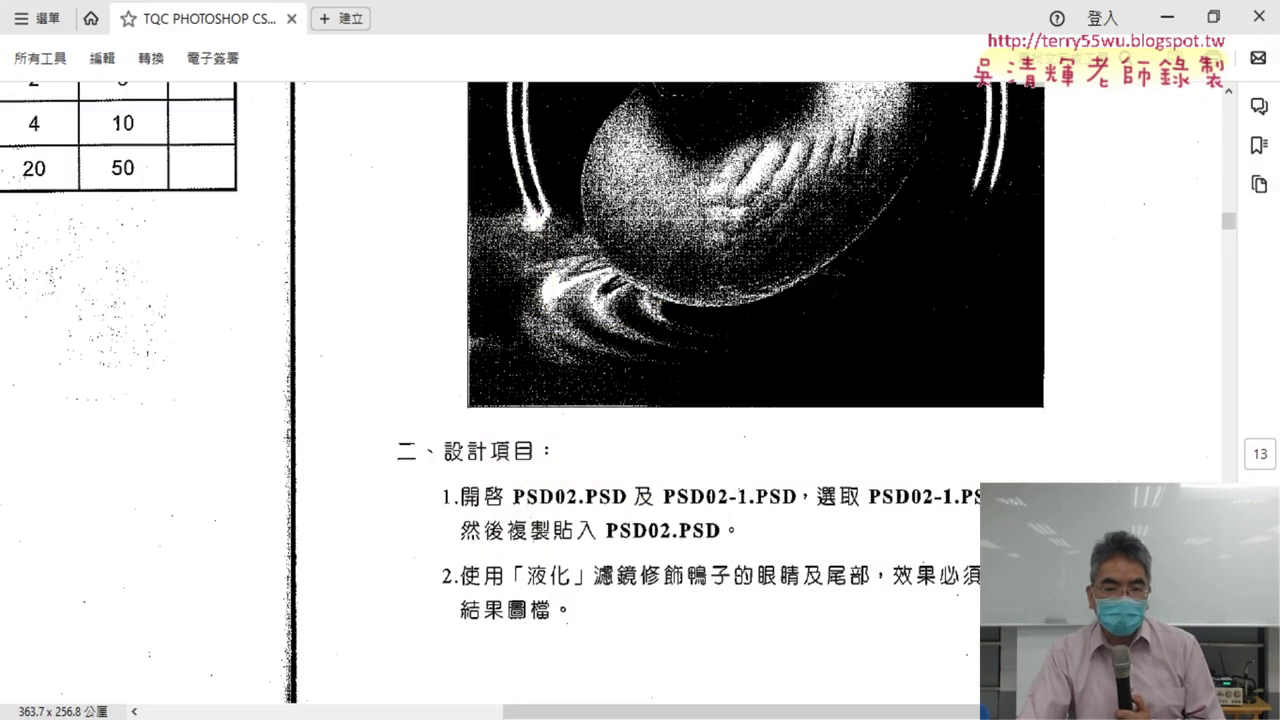
left_click(503, 684)
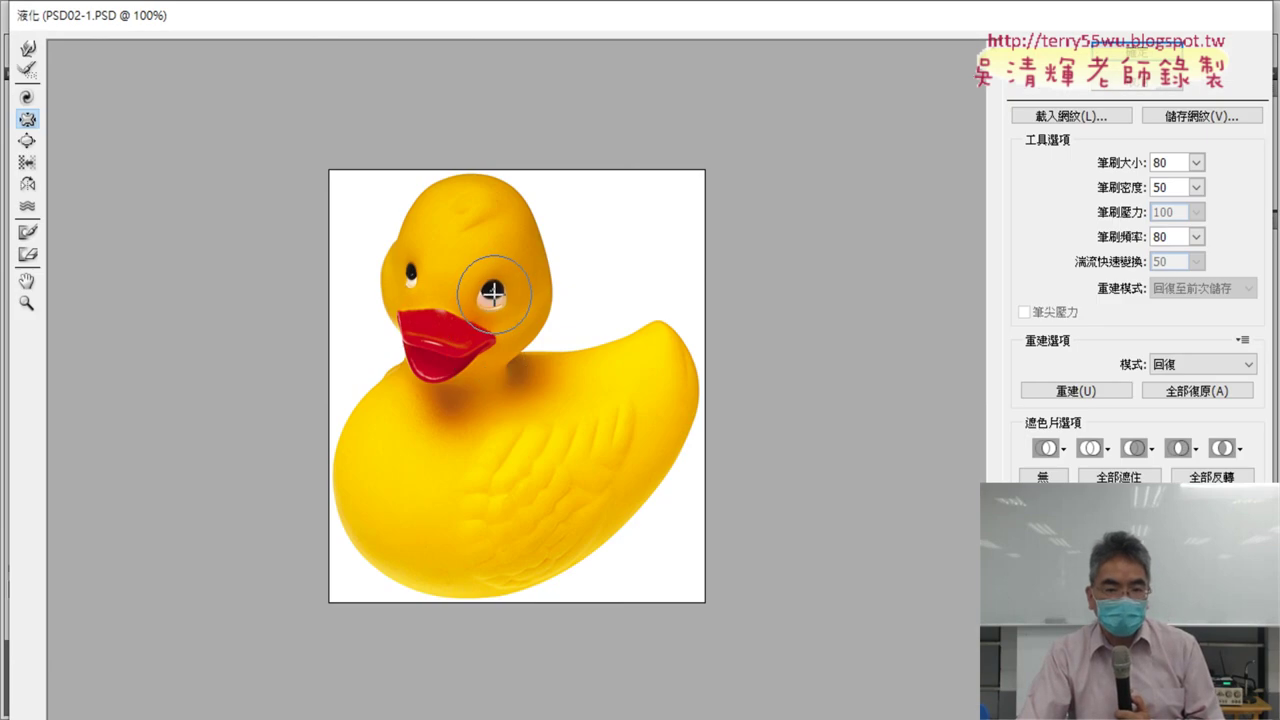
- Pucker both eyes and bloat the beak, then reset everything with Restore All (全部復原)
left_click_drag(494, 292, 498, 290)
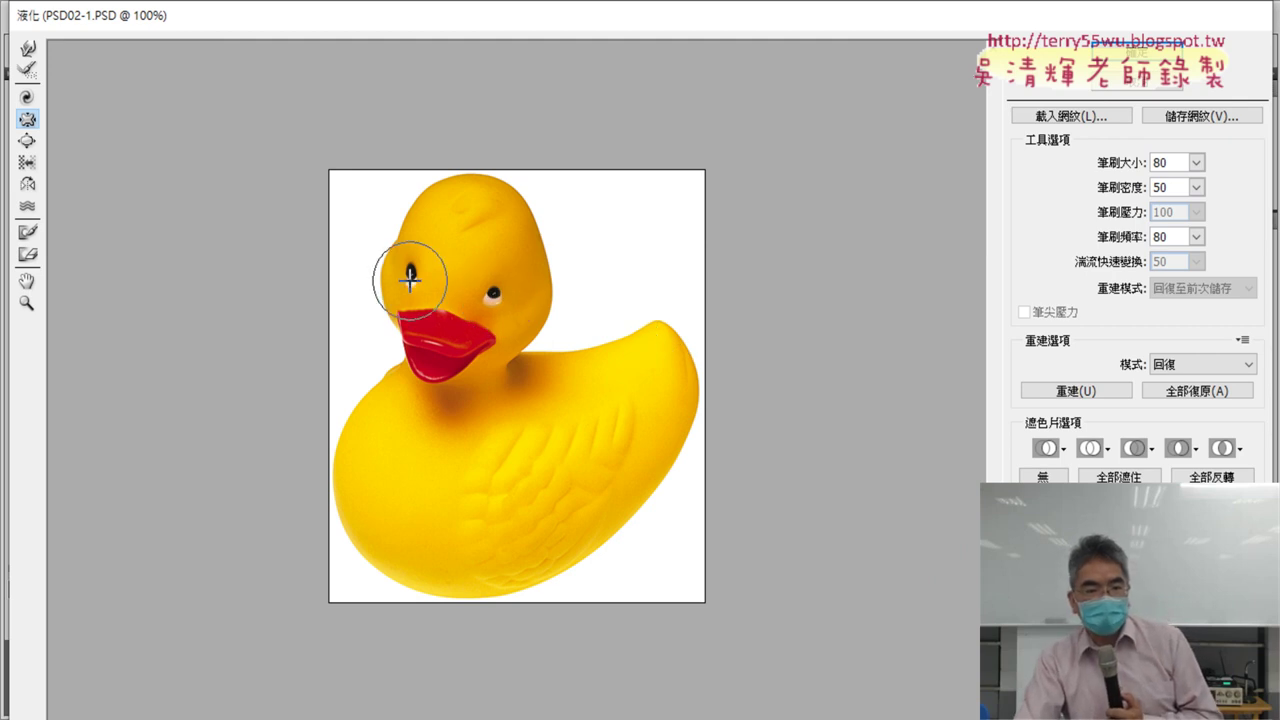
left_click_drag(410, 280, 411, 282)
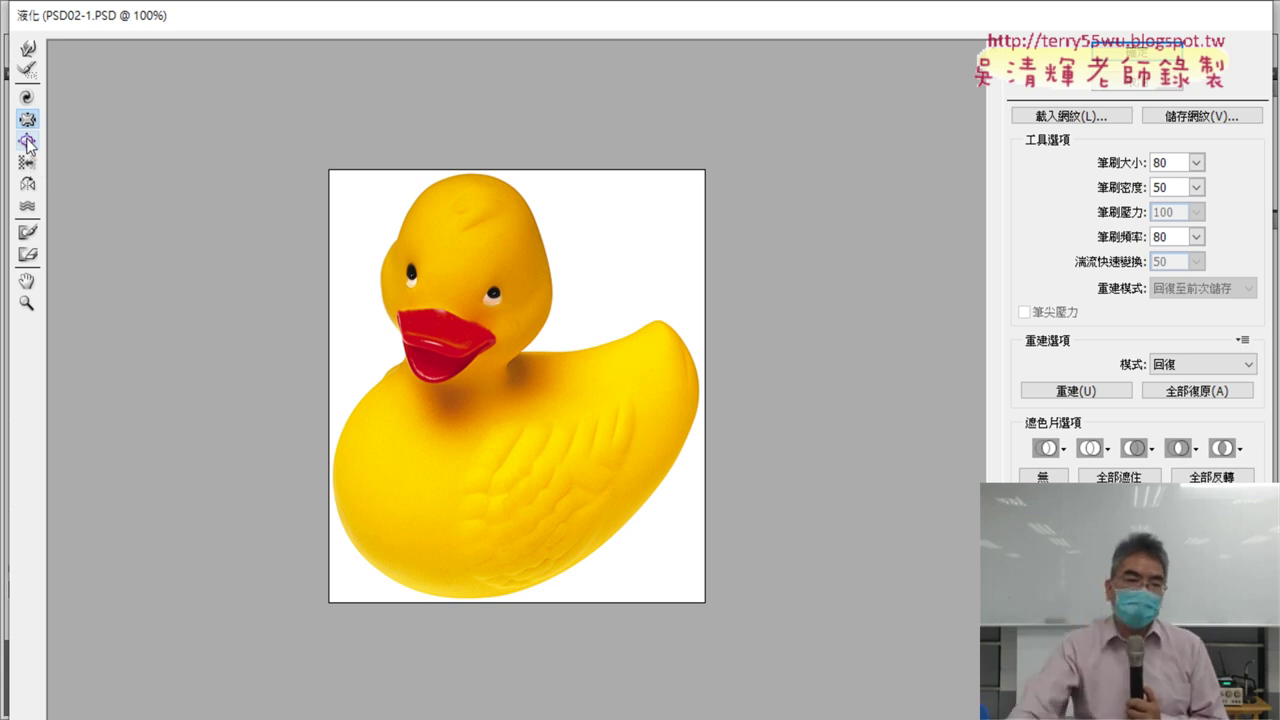
left_click(28, 142)
type("150")
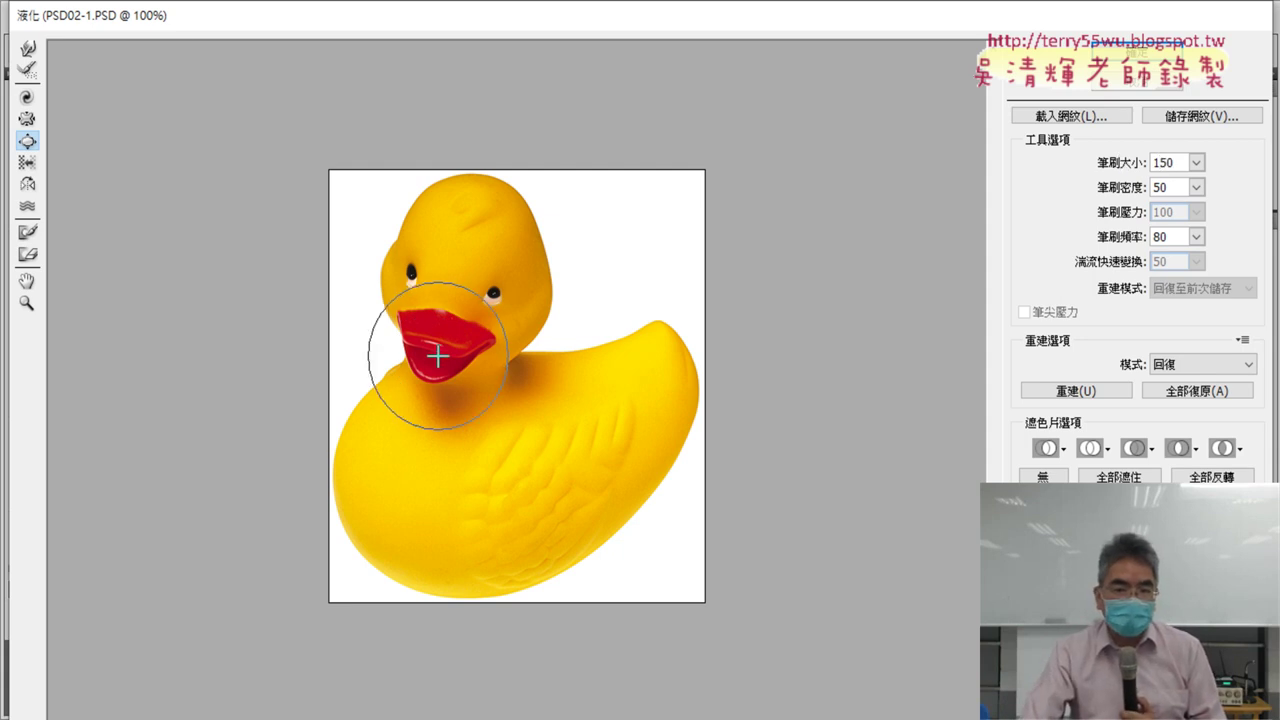
left_click_drag(432, 350, 431, 356)
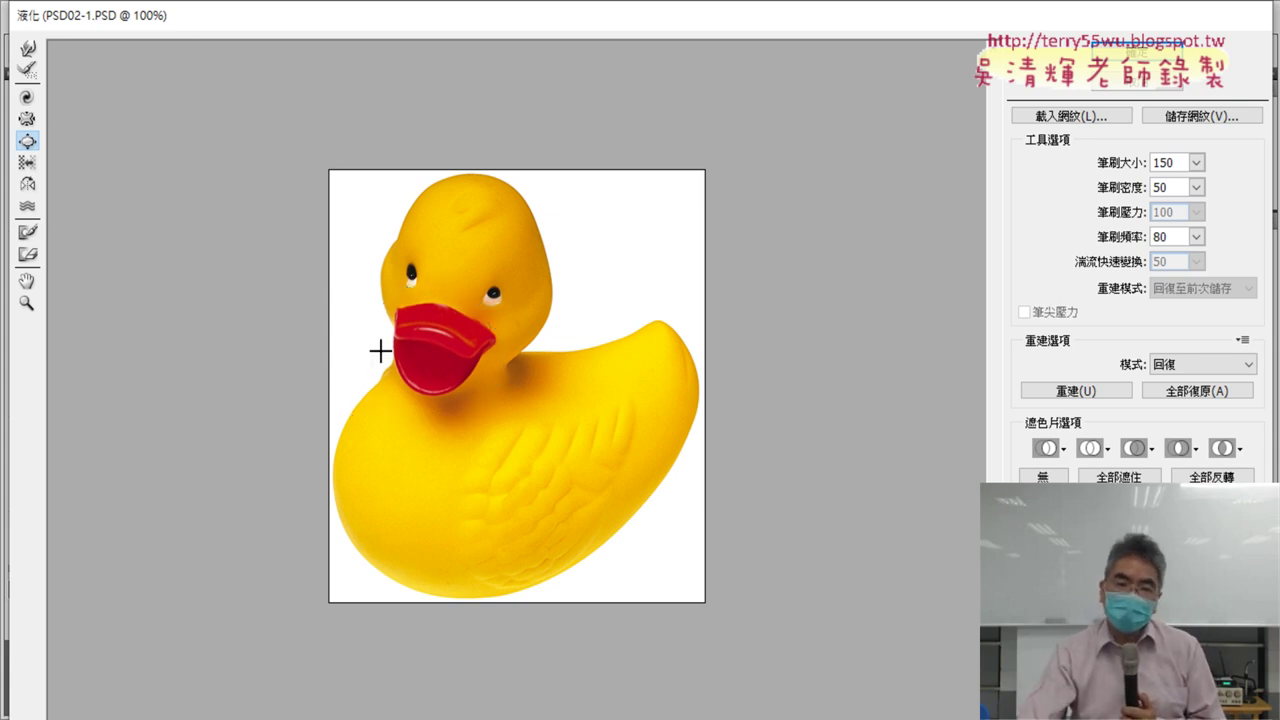
left_click_drag(380, 351, 409, 366)
key("ctrl+z")
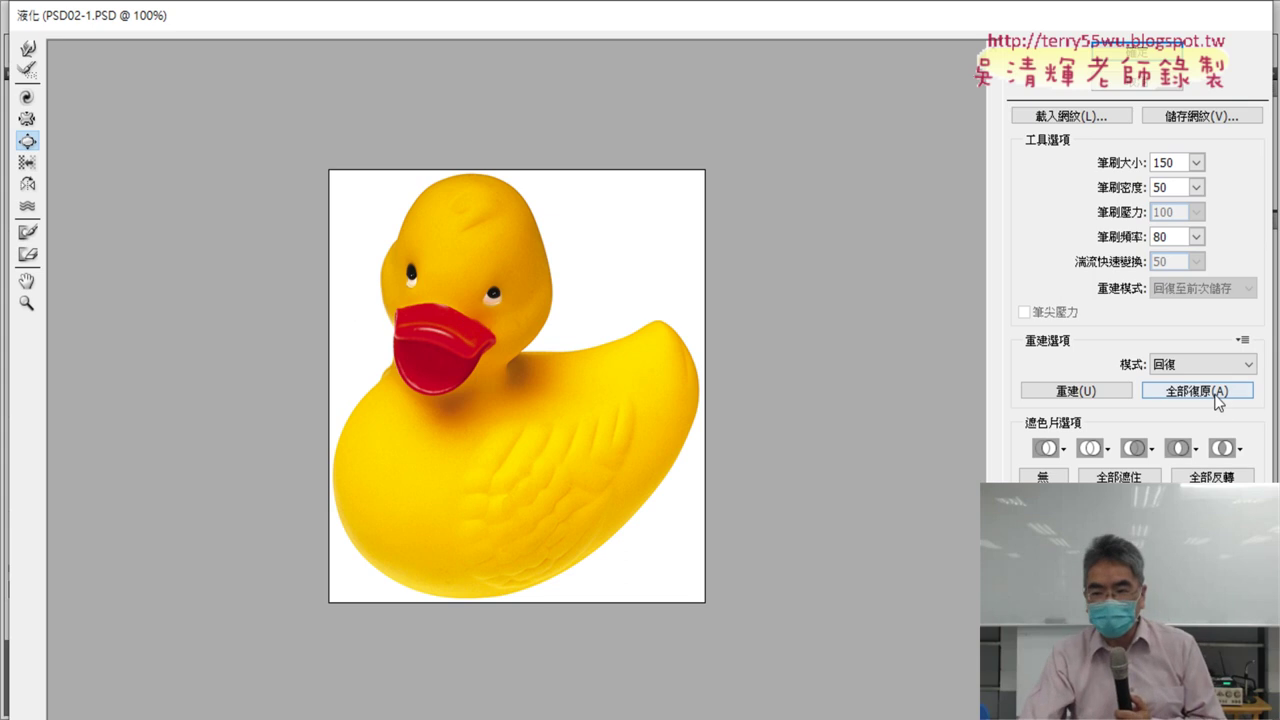
left_click(1216, 396)
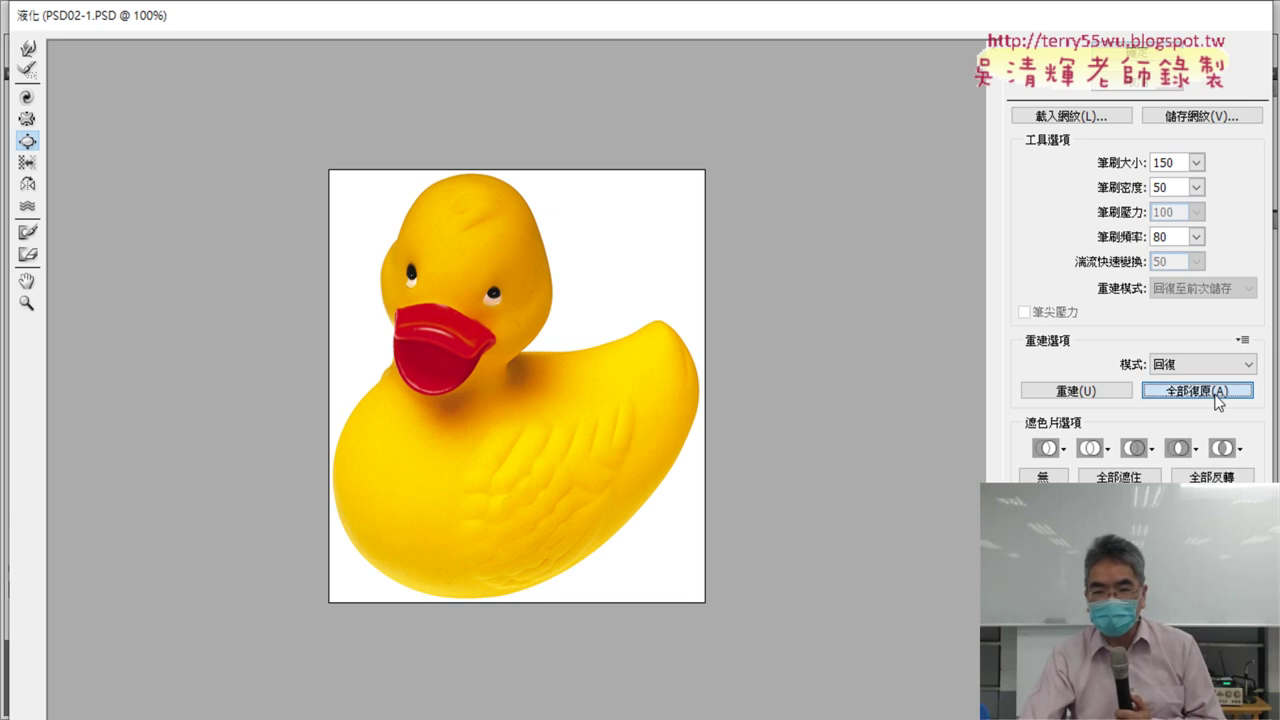
- With the Pucker tool at brush size 80, shrink the duck's left and right eyes
left_click(29, 120)
double_click(1166, 162)
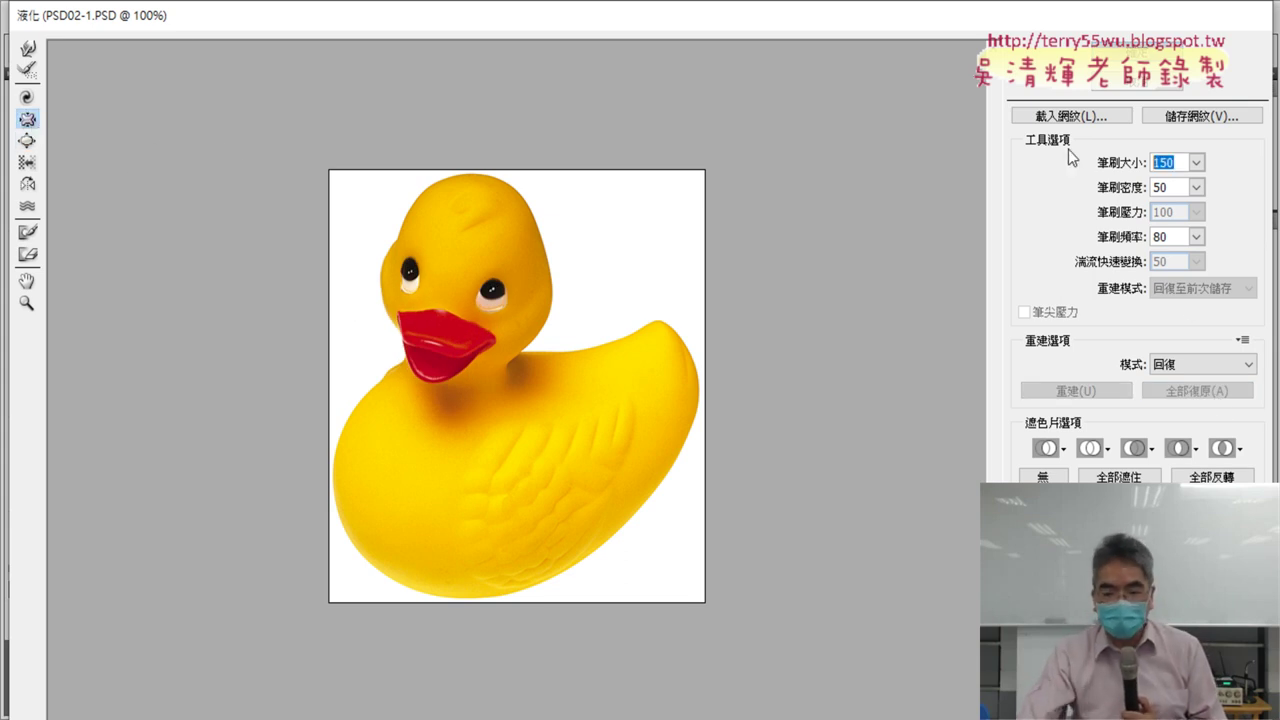
type("80")
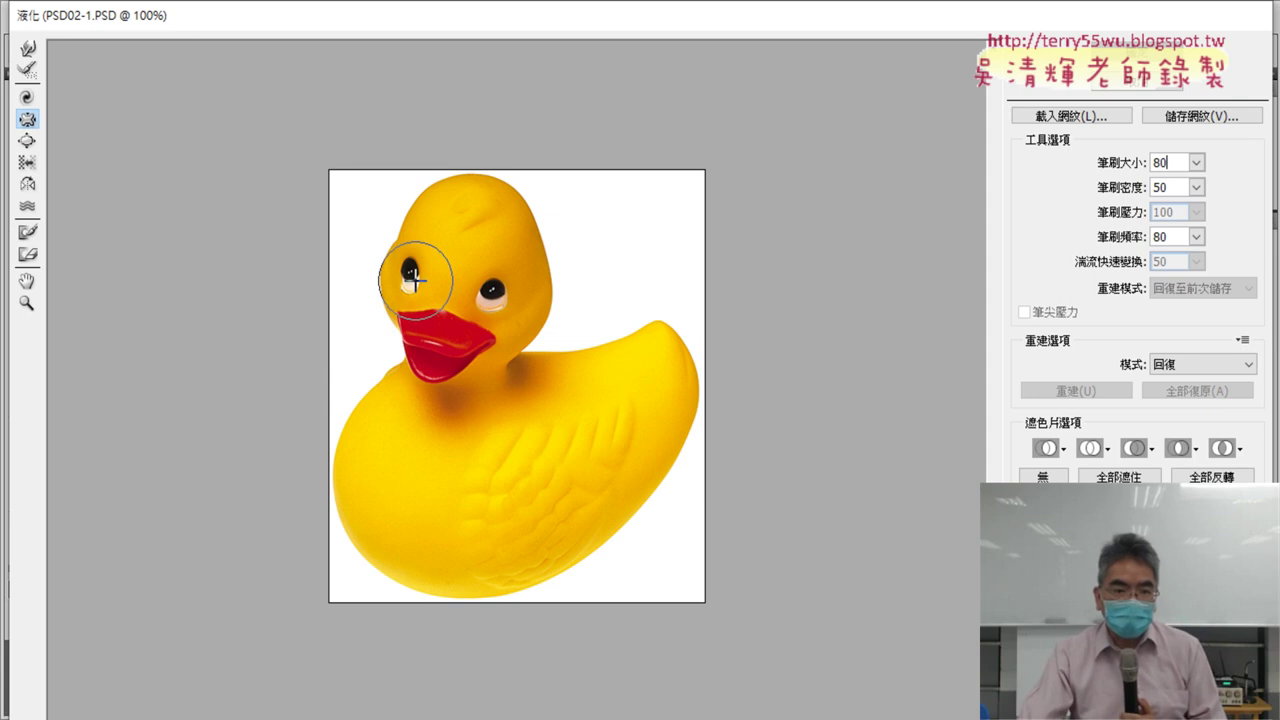
left_click(411, 279)
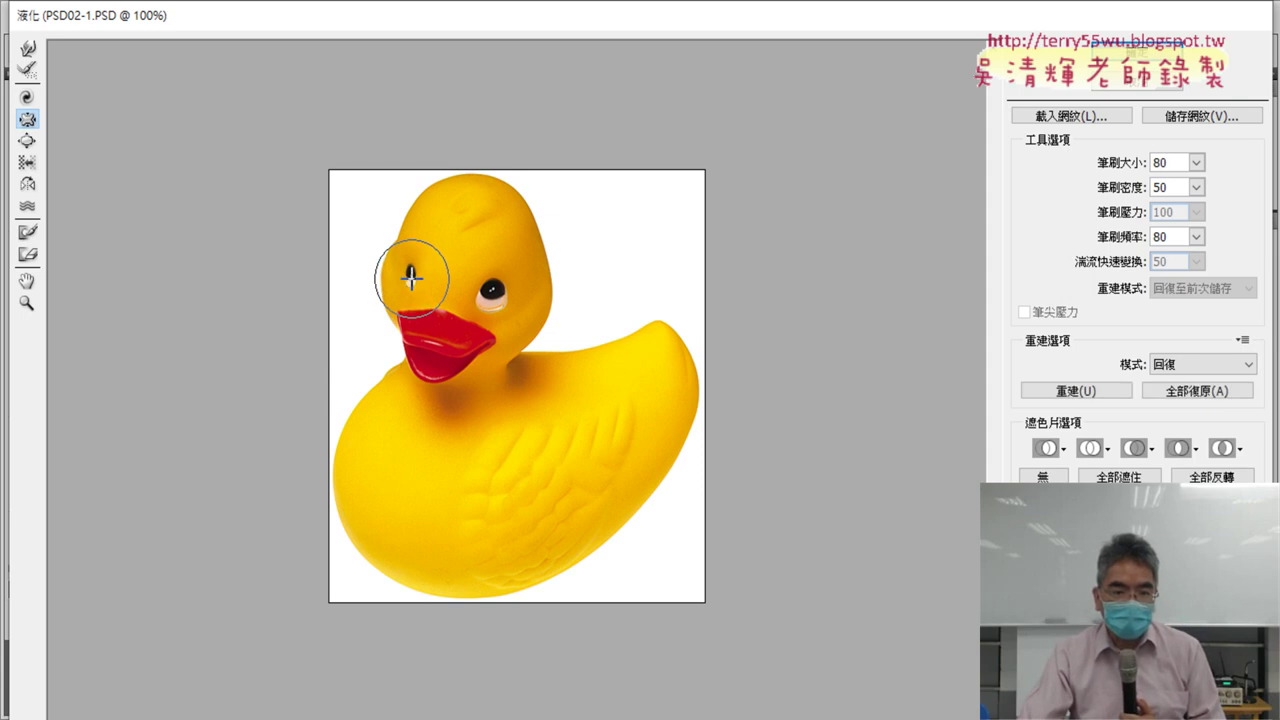
left_click(493, 296)
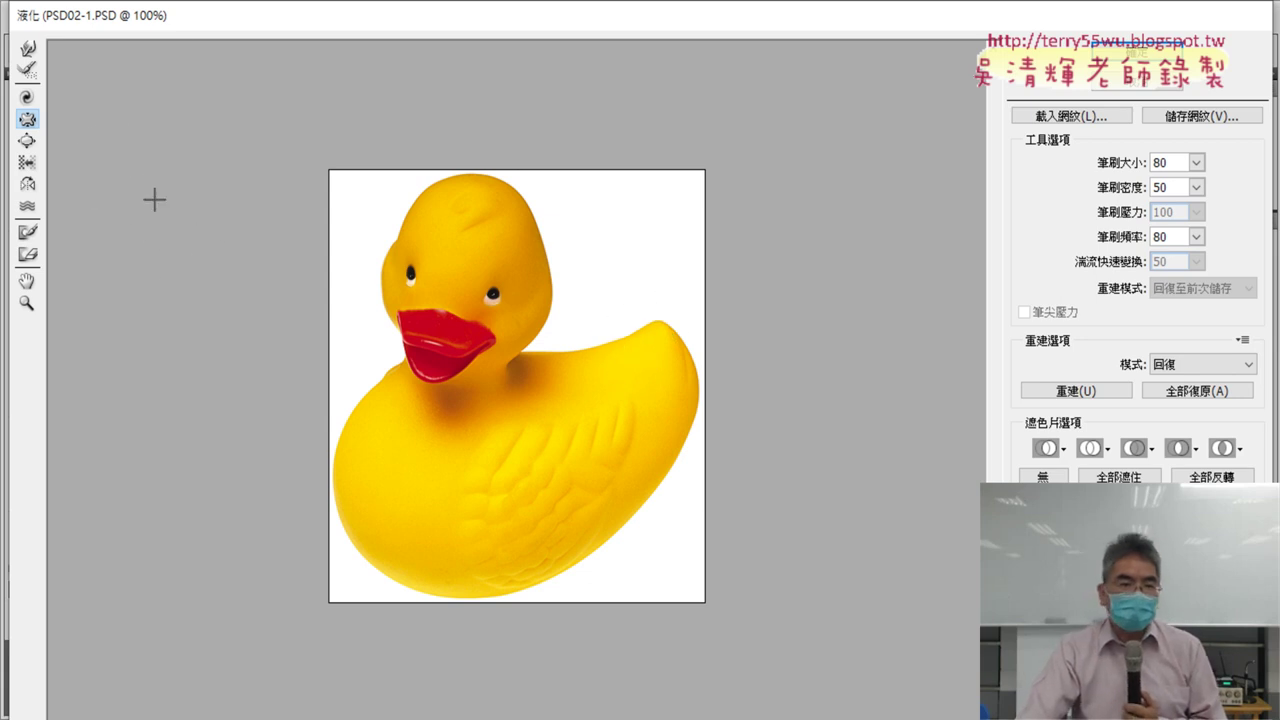
- Forward-warp the top of the duck's tail into a raised point, then set brush size 40
left_click(28, 50)
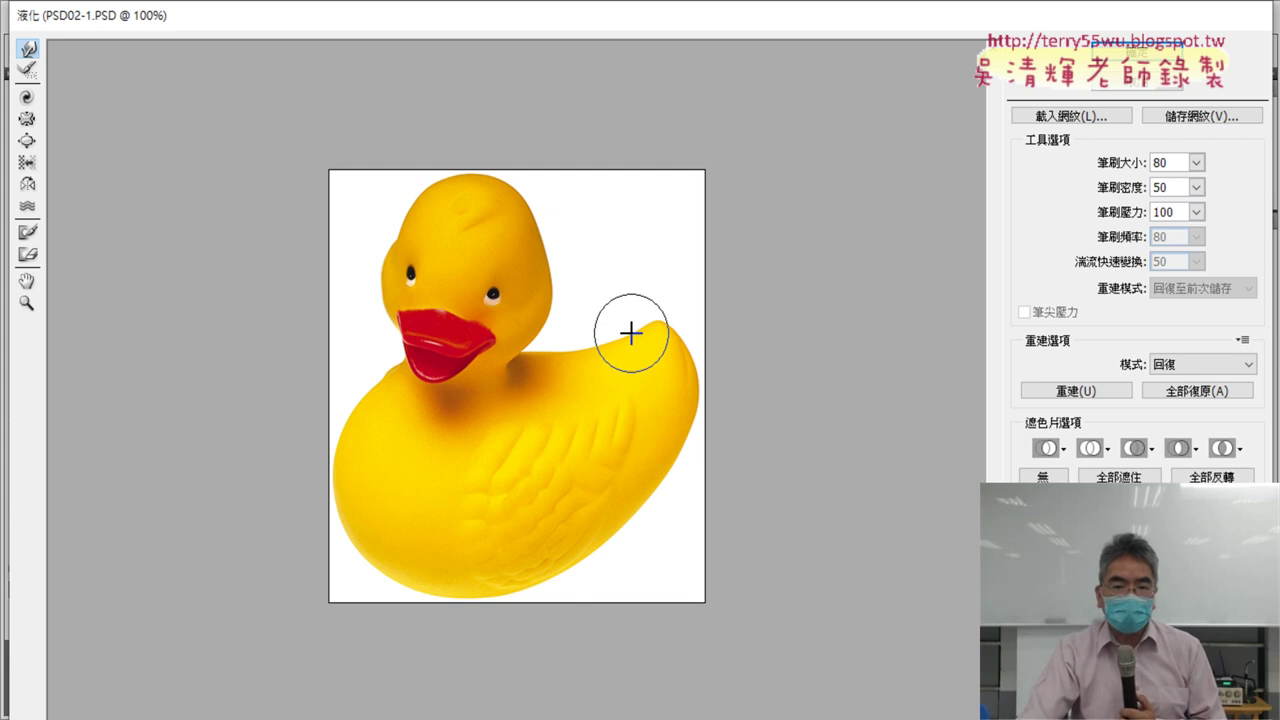
mouse_move(631, 334)
left_mouse_down()
mouse_move(649, 286)
mouse_move(633, 328)
left_mouse_up()
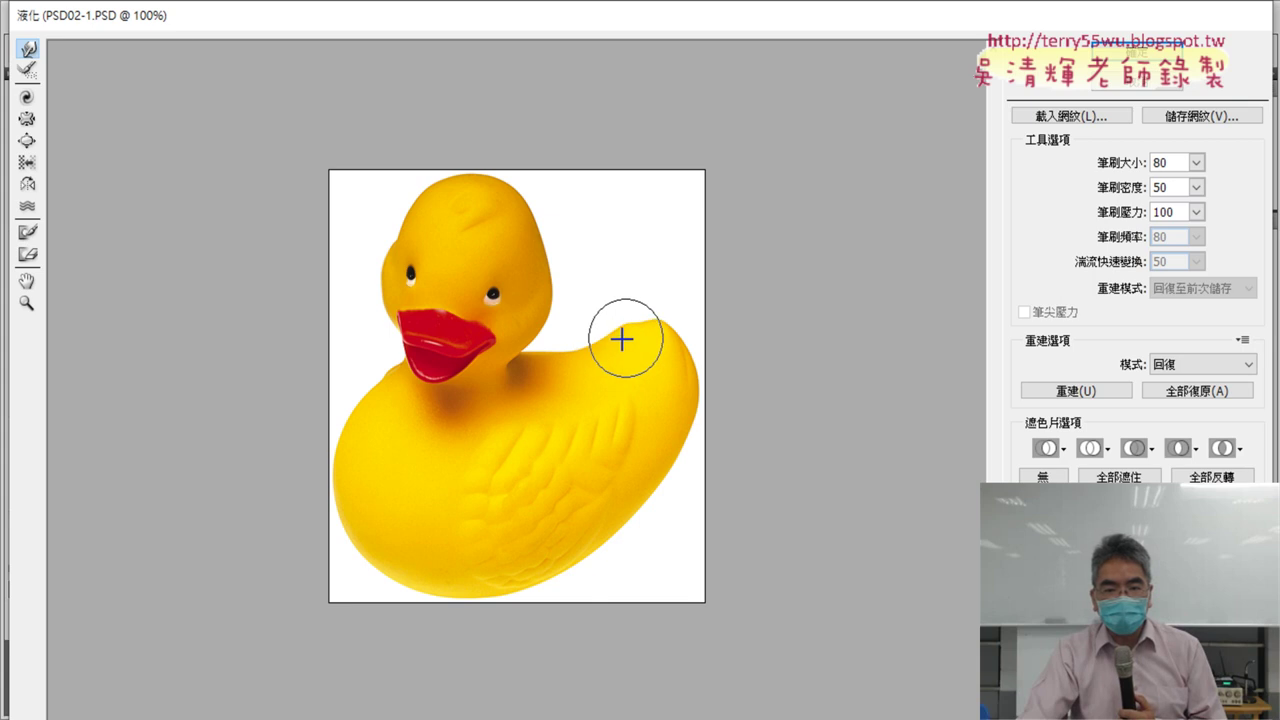
mouse_move(652, 337)
left_mouse_down()
mouse_move(672, 344)
mouse_move(638, 345)
mouse_move(623, 321)
left_mouse_up()
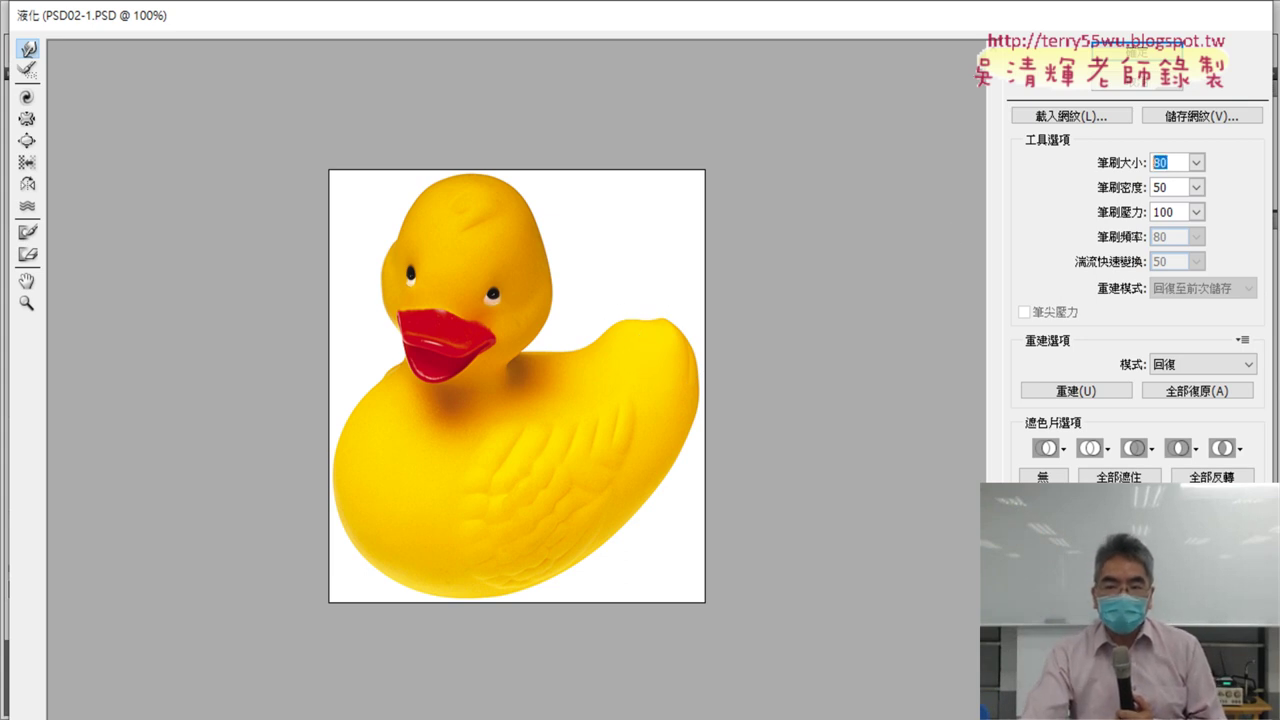
type("40")
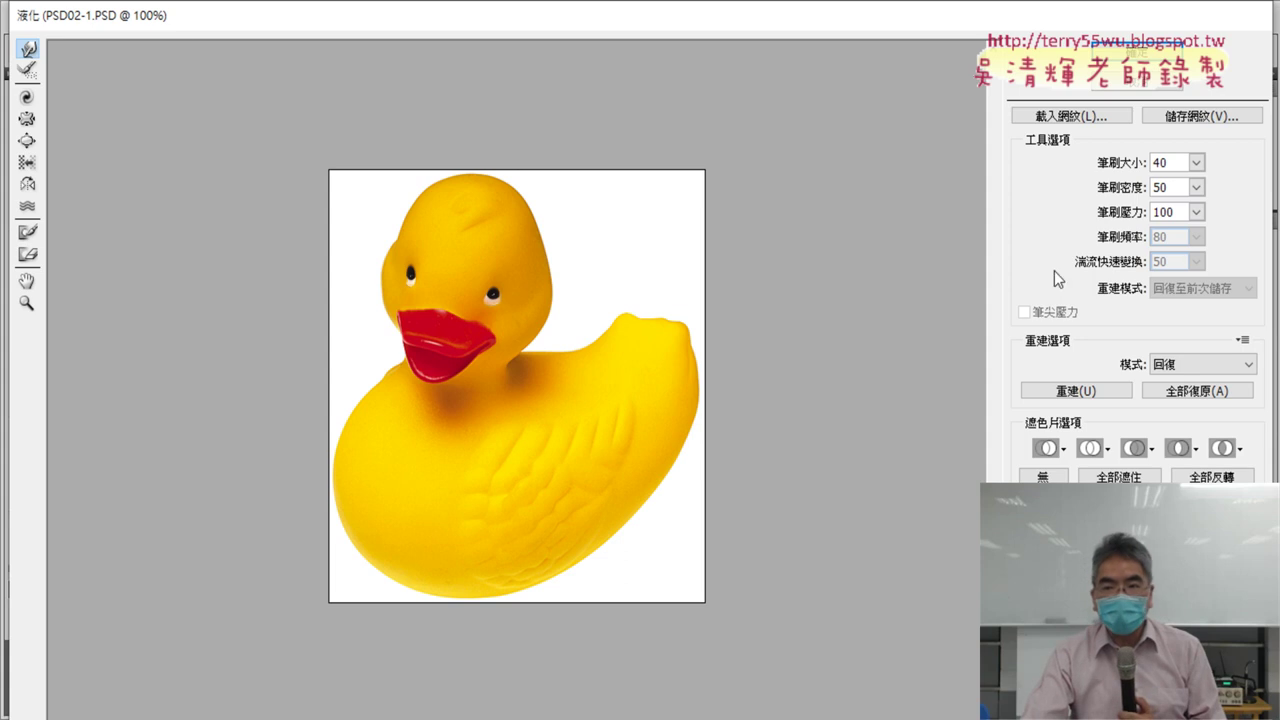
- At brush size 20, pull three sharp spikes up along the duck's tail
left_click(1130, 162)
type("2")
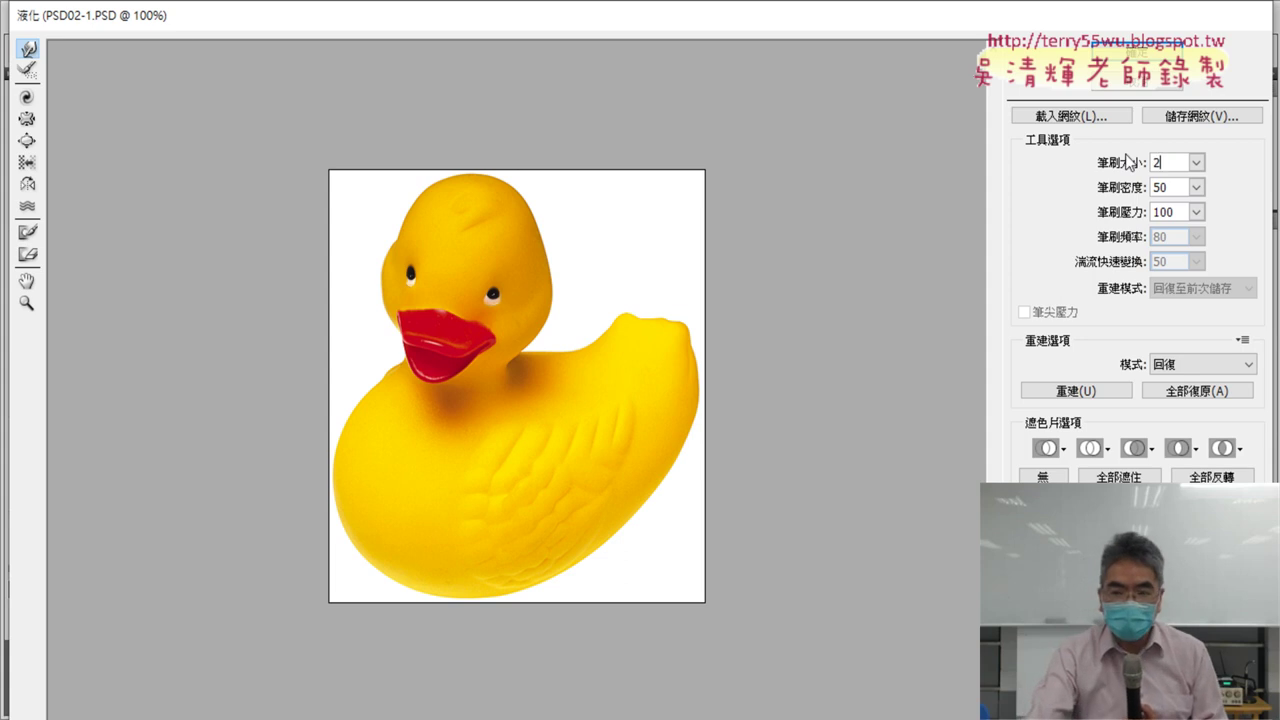
type("0")
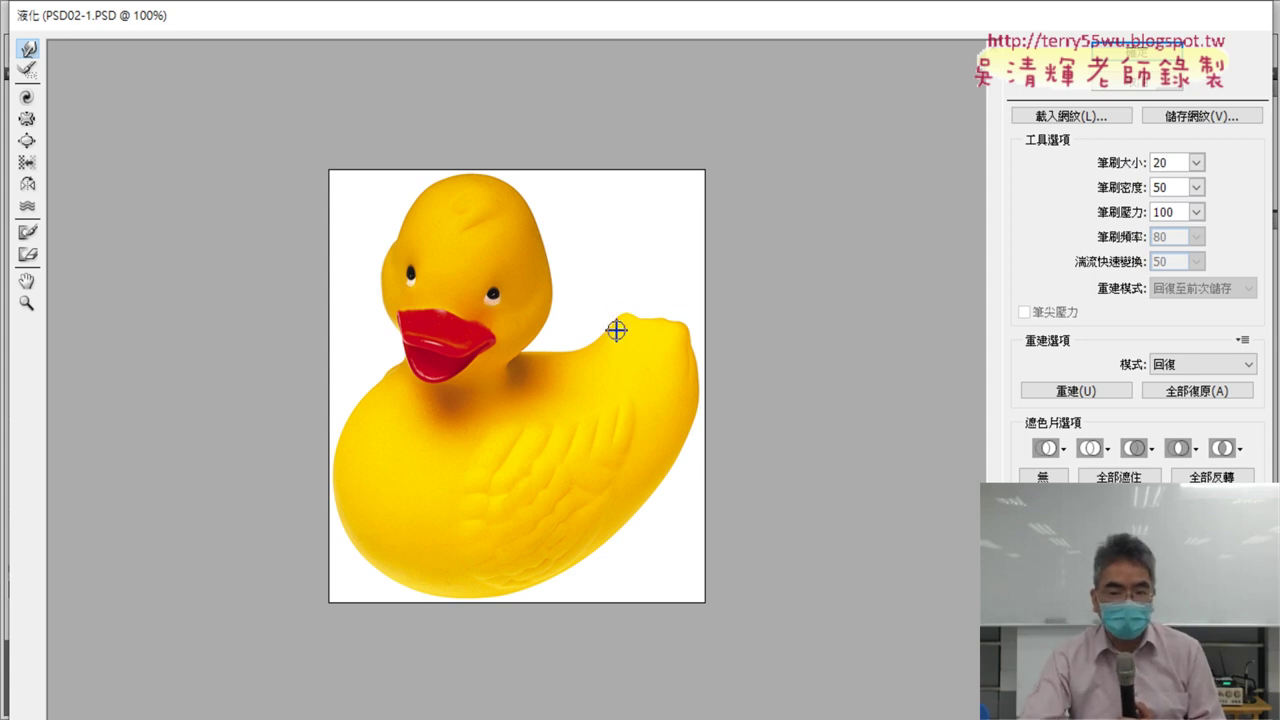
left_click_drag(620, 331, 626, 288)
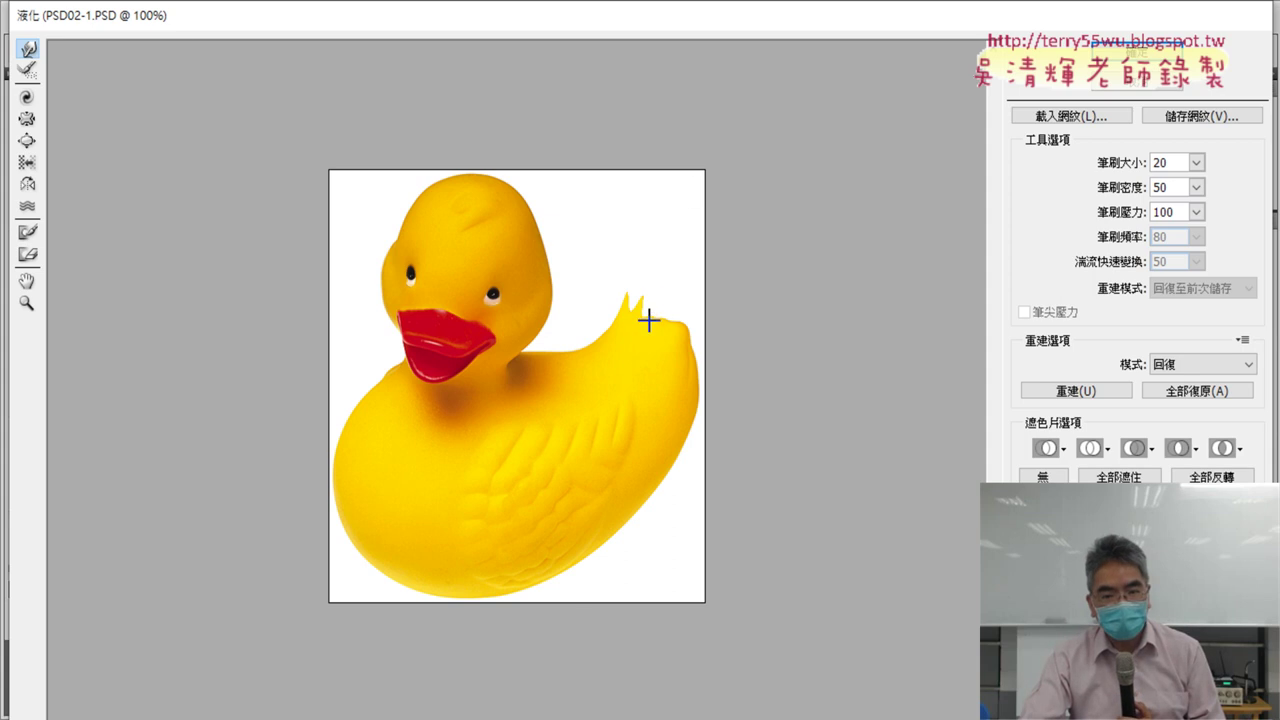
left_click_drag(649, 319, 658, 296)
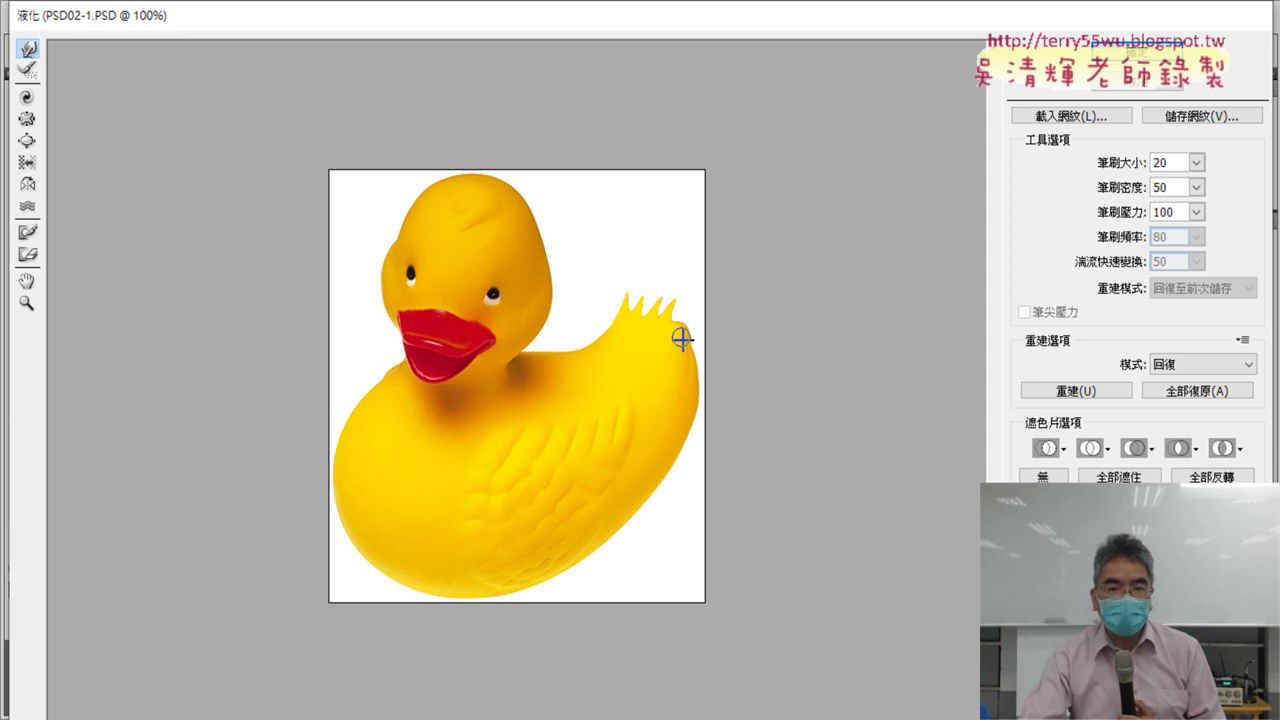
mouse_move(680, 337)
left_mouse_down()
mouse_move(686, 312)
mouse_move(717, 295)
left_mouse_up()
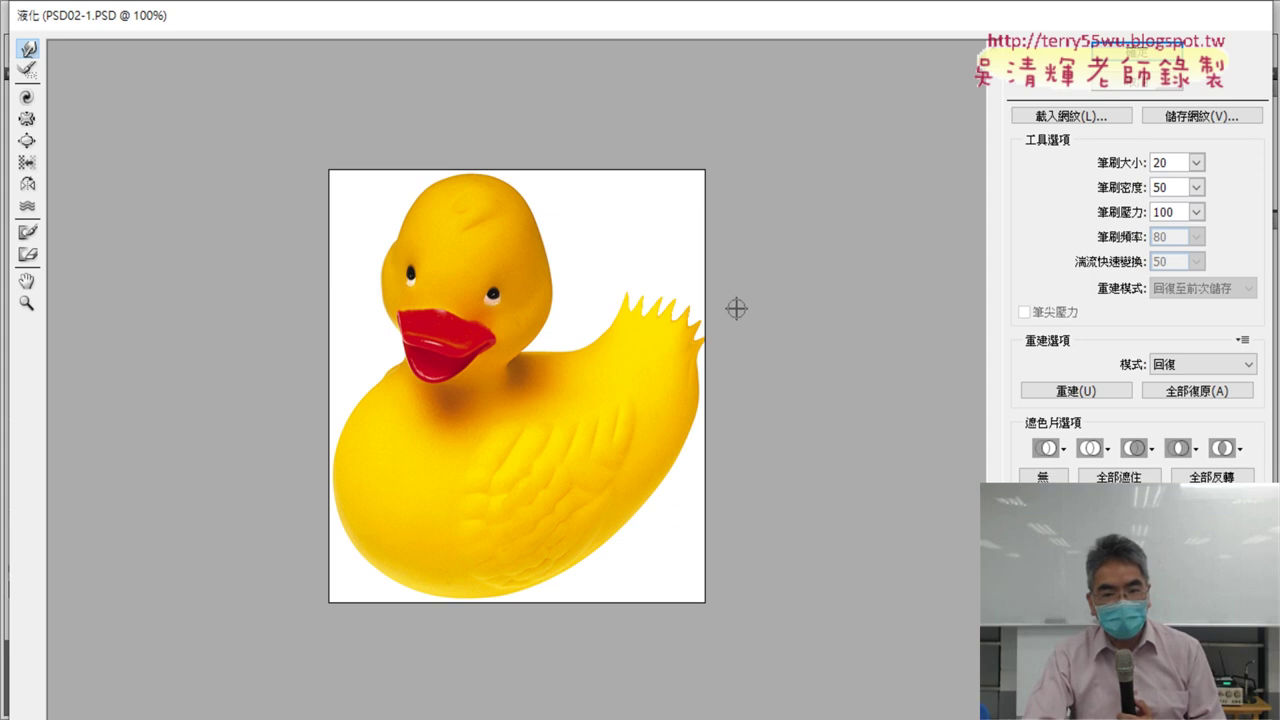
- Set brush size to 10 and apply the Liquify changes to the image
double_click(1177, 164)
type("10")
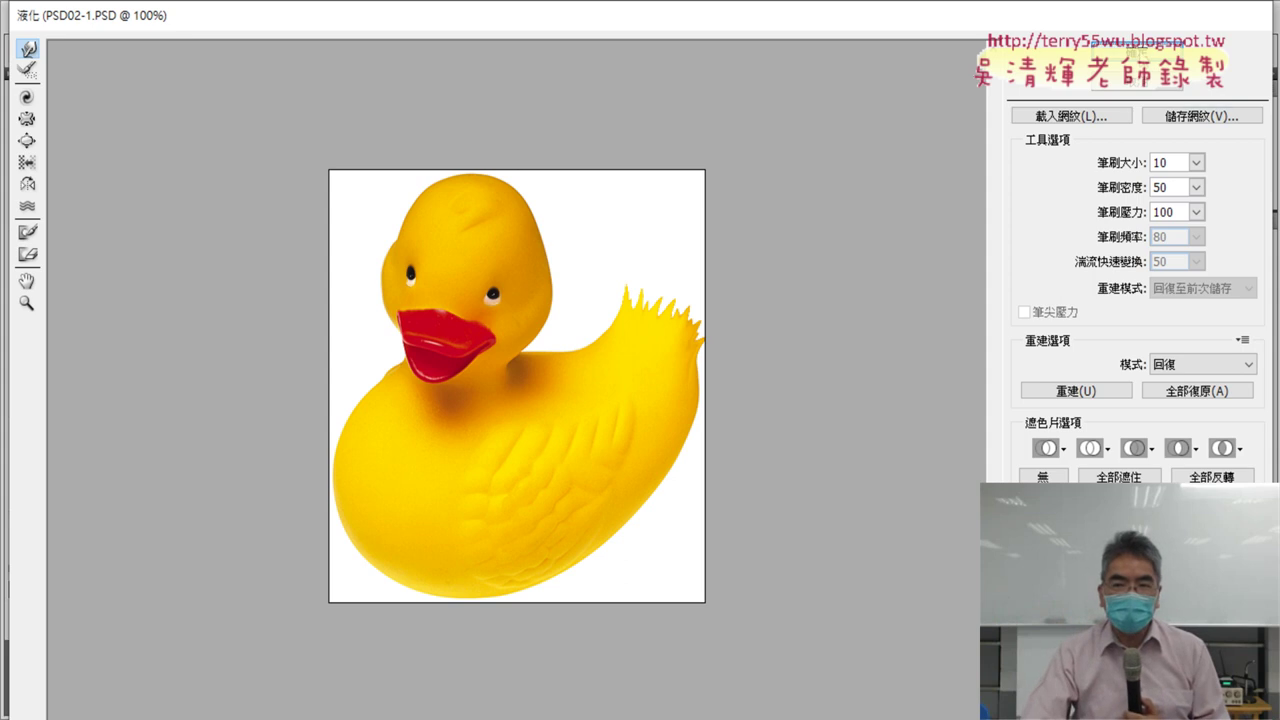
key("Return")
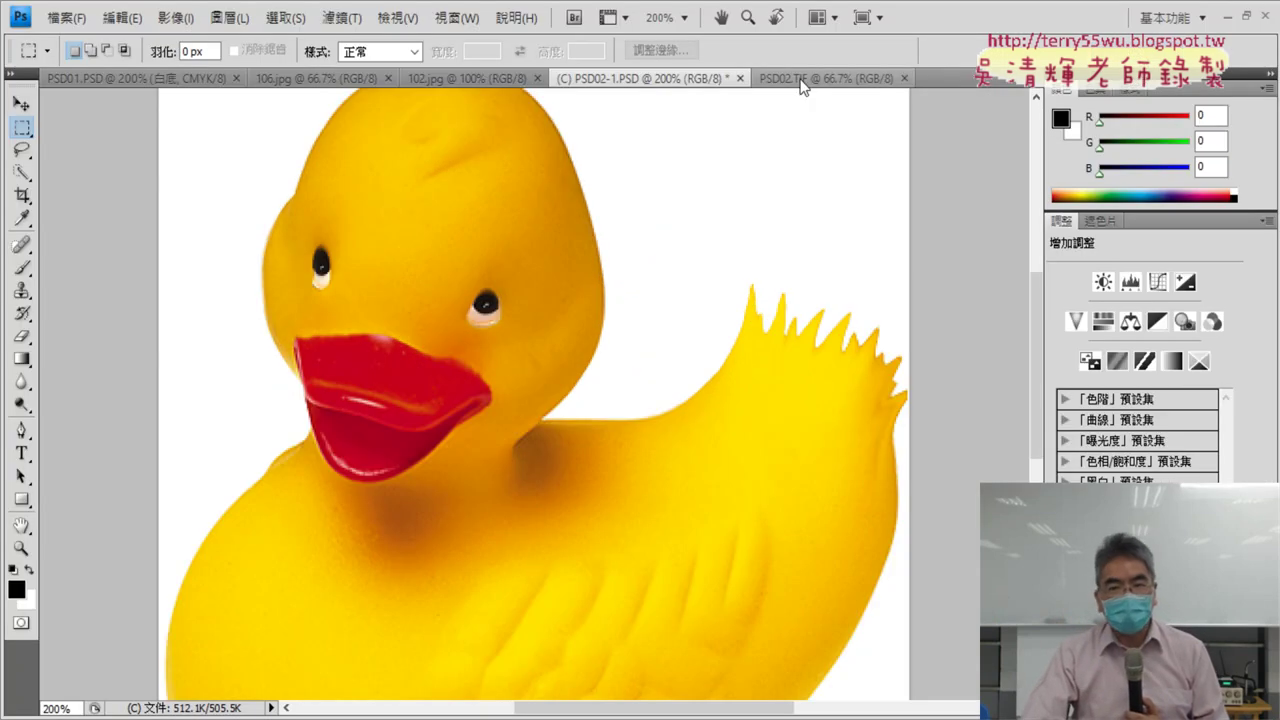
- Zoom out on the edited duck and compare it with the PSD02.TIF reference
scroll(794, 272, "down", 1)
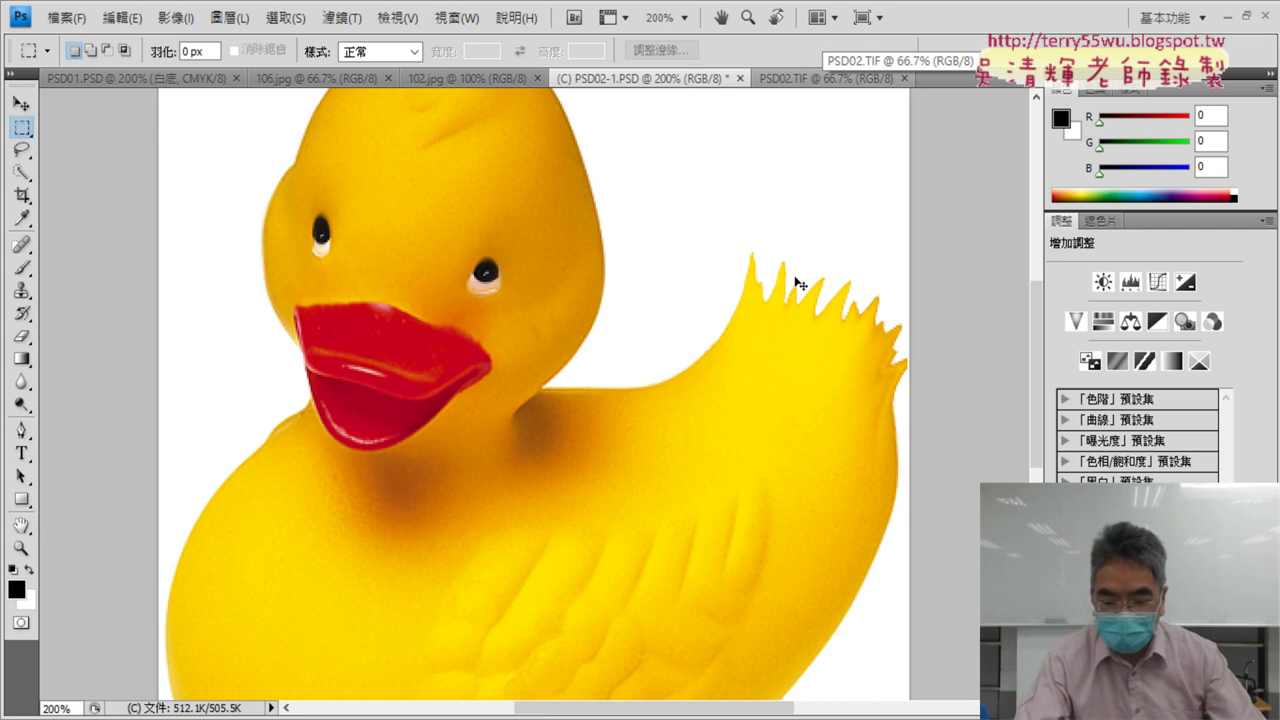
key("ctrl+minus")
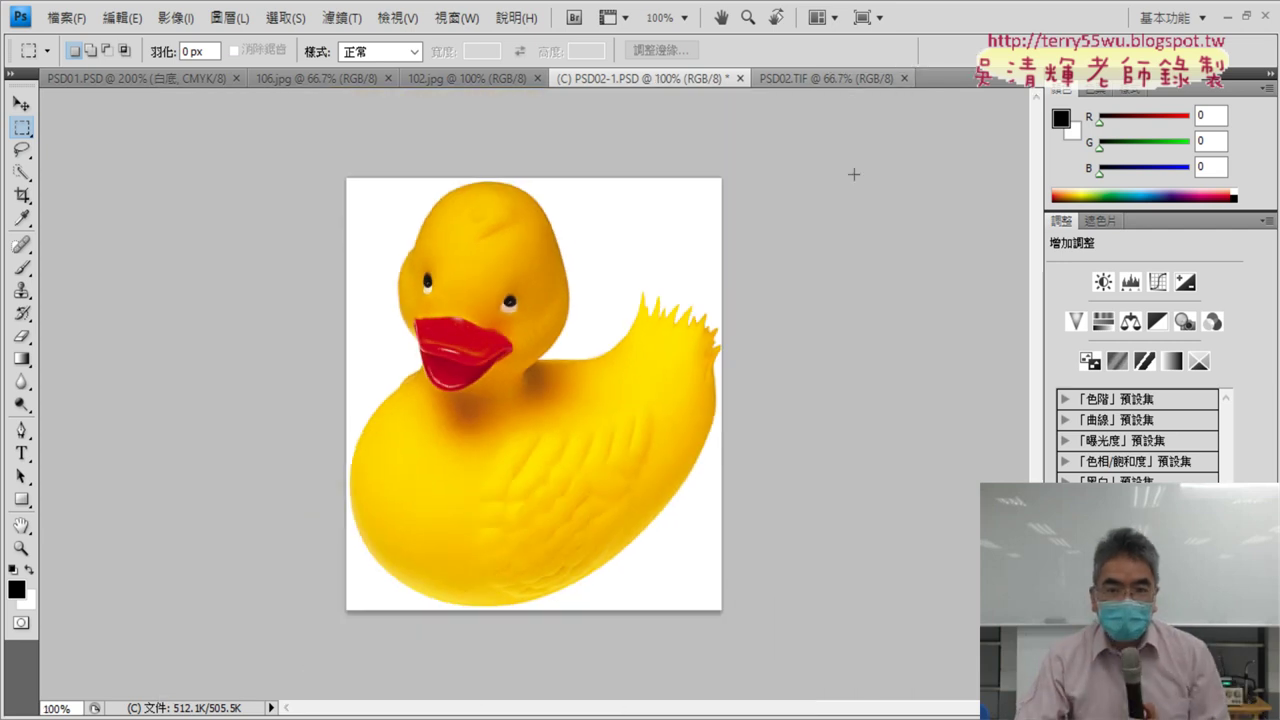
left_click(839, 77)
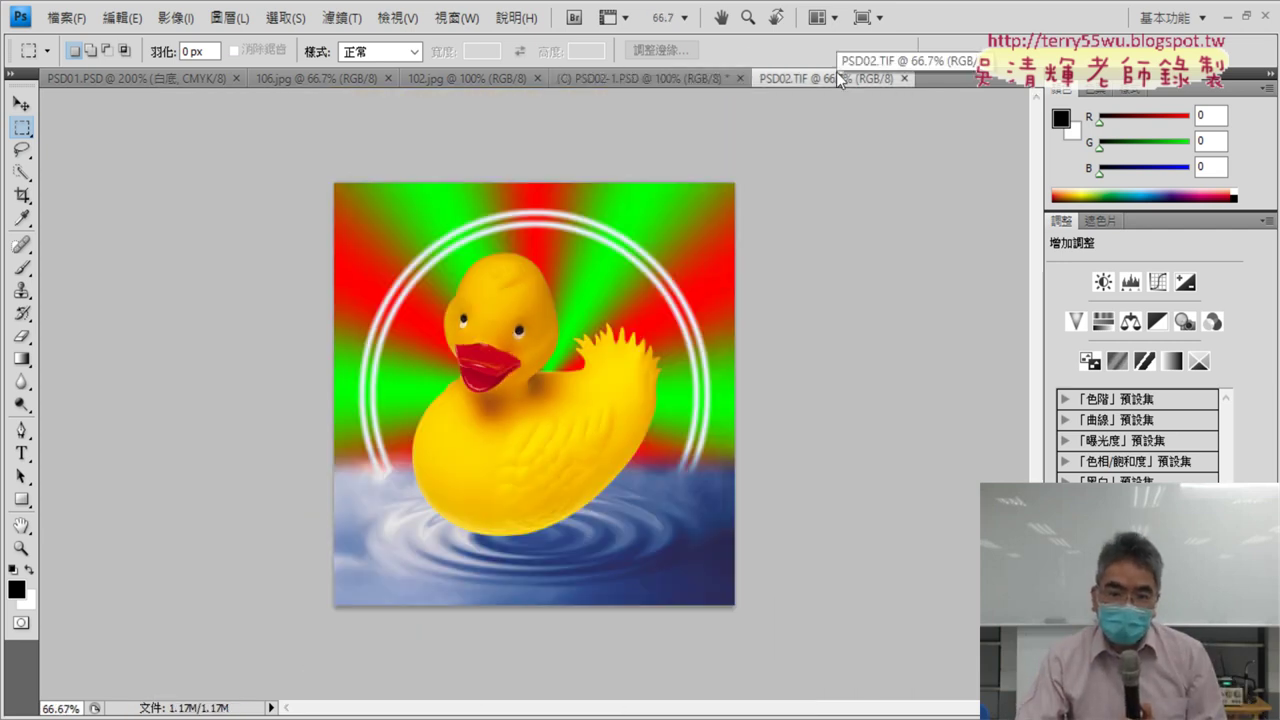
left_click(660, 77)
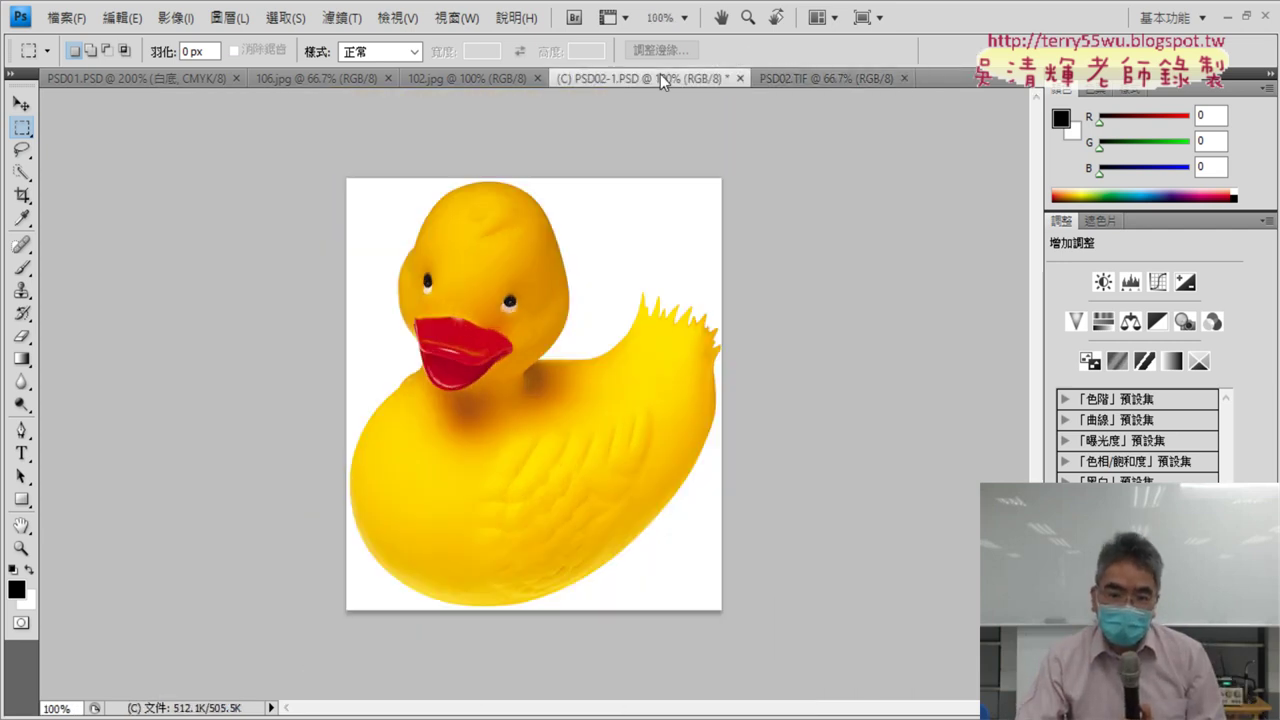
left_click(813, 75)
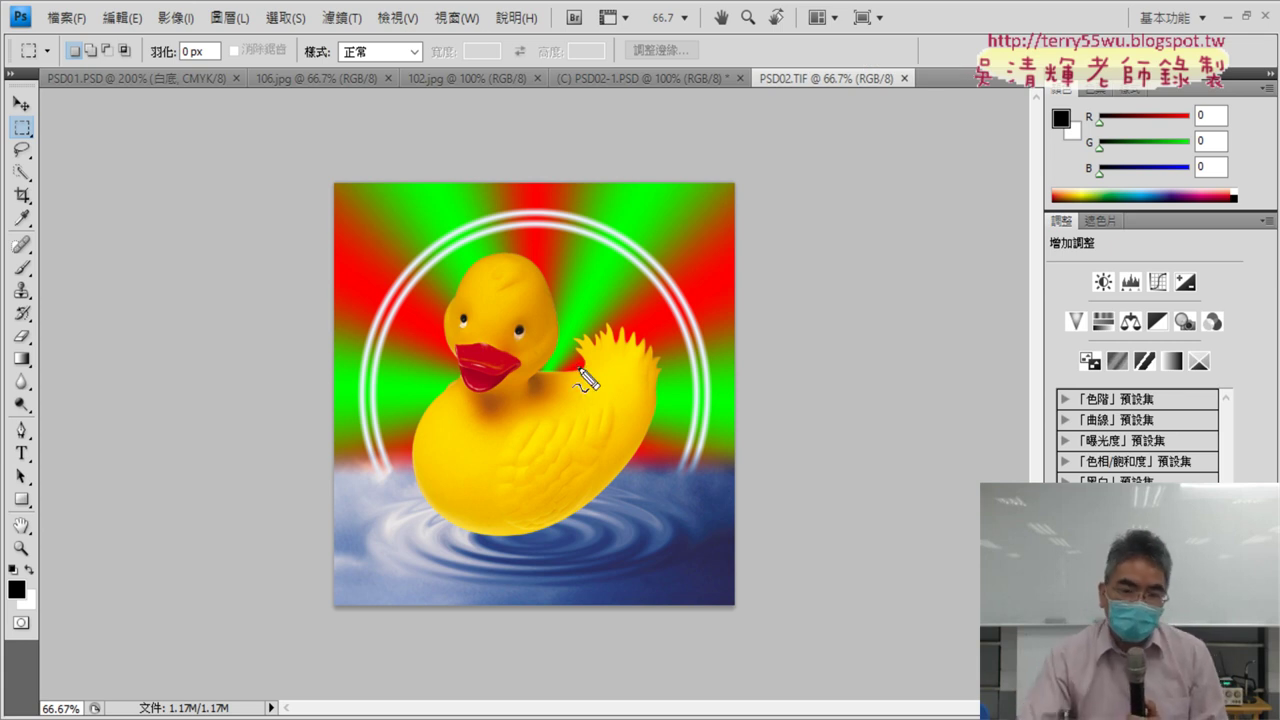
- Trace the reference duck's tail edge, cancel the path, and recompare both documents
left_click(585, 370)
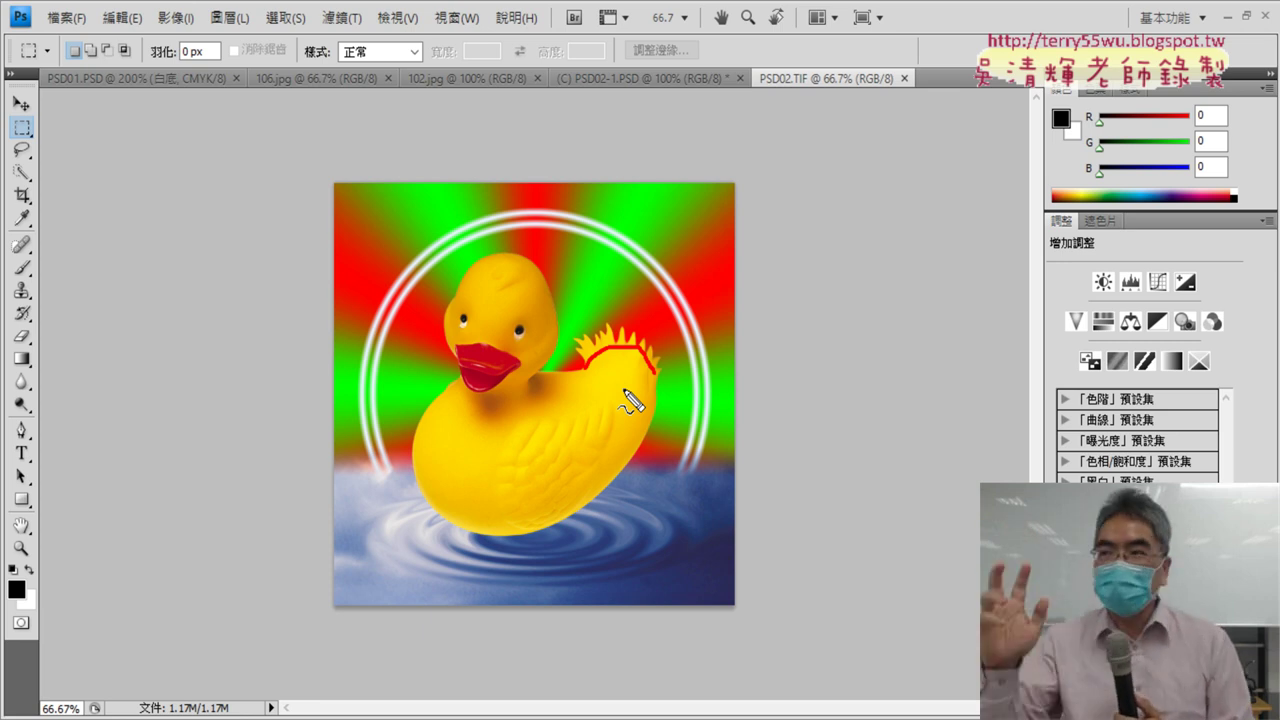
key("Escape")
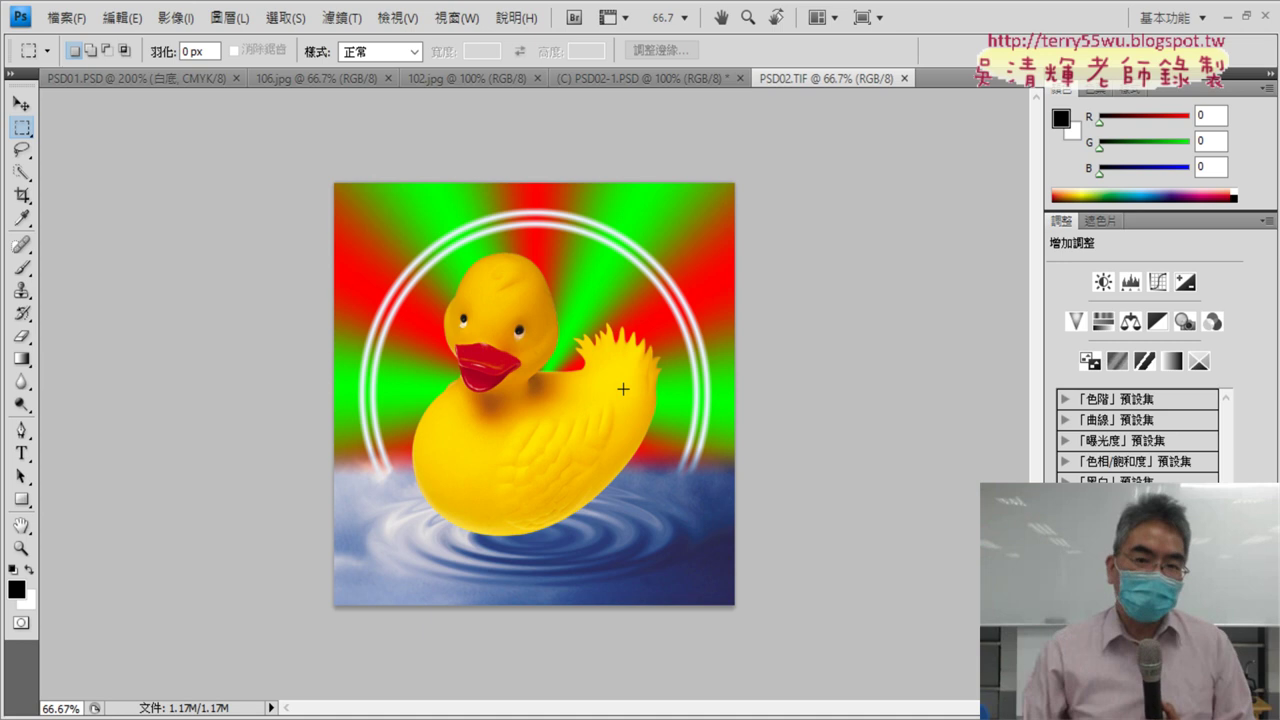
left_click(664, 80)
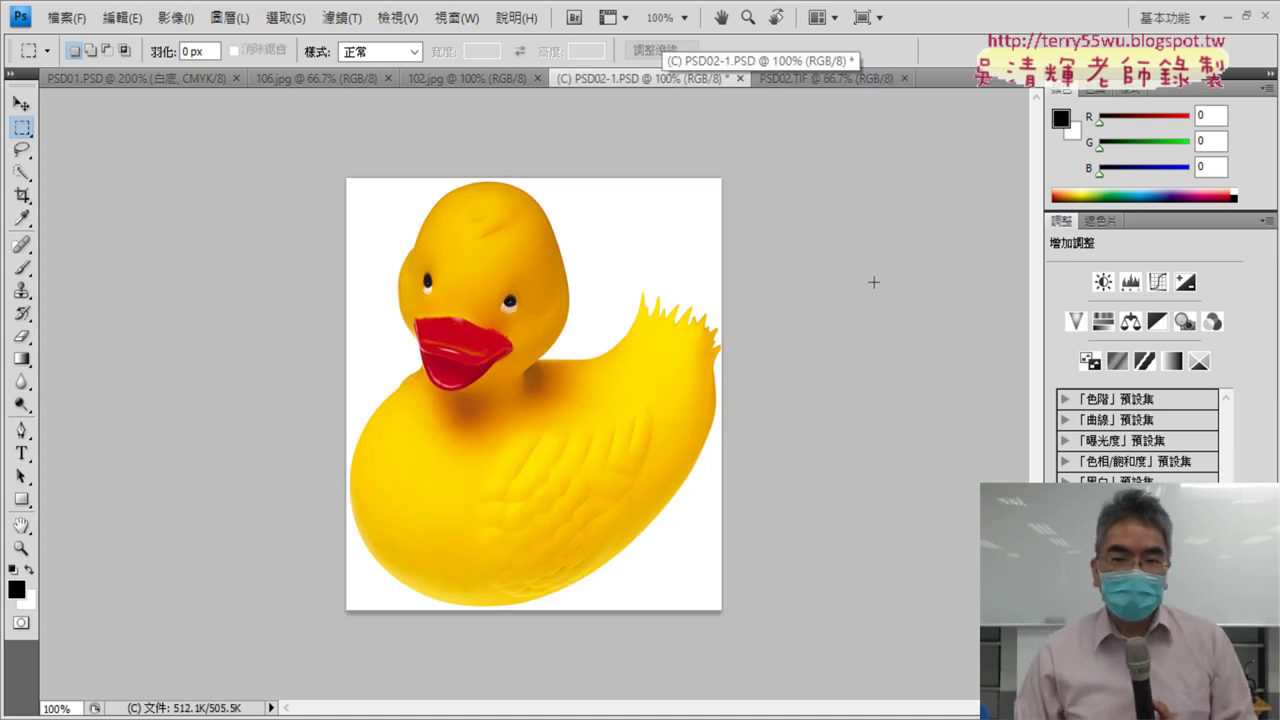
left_click(830, 84)
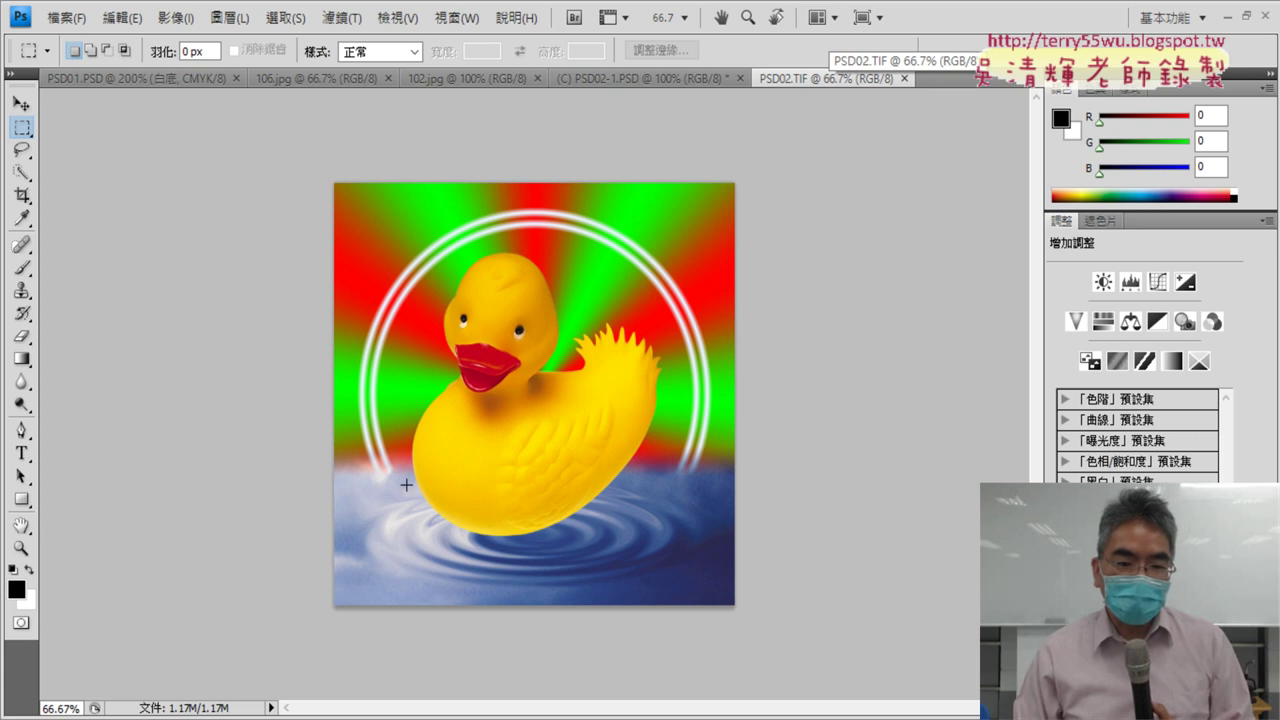